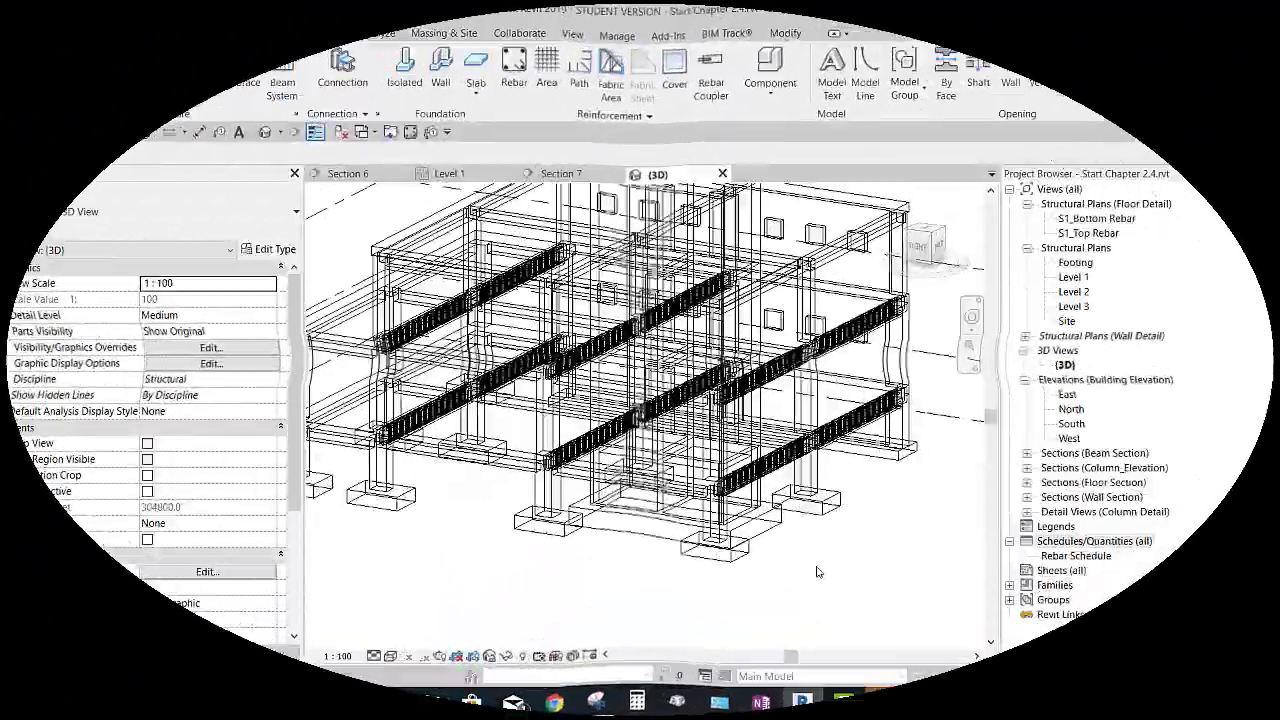
Turn the 3D view to face the building's right side
mouse_move(891, 532)
shift+middle_down()
mouse_move(907, 561)
mouse_move(934, 541)
mouse_move(857, 571)
shift+middle_up()
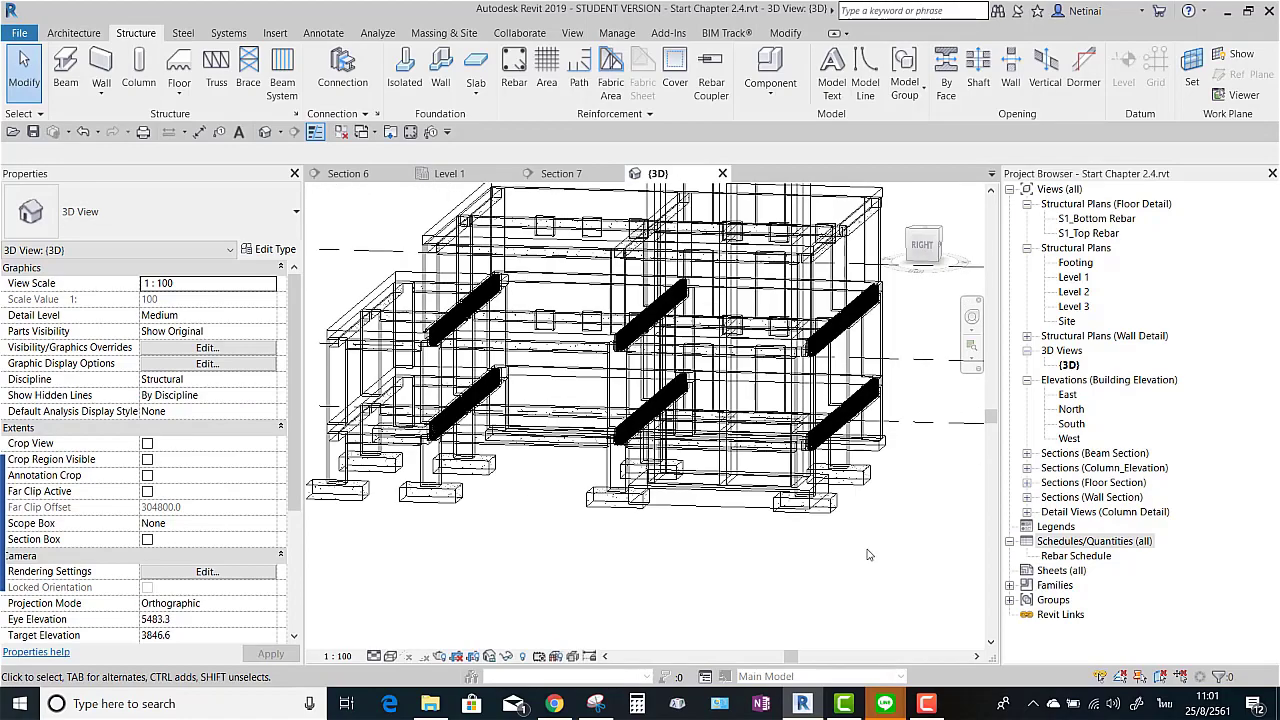
click(926, 245)
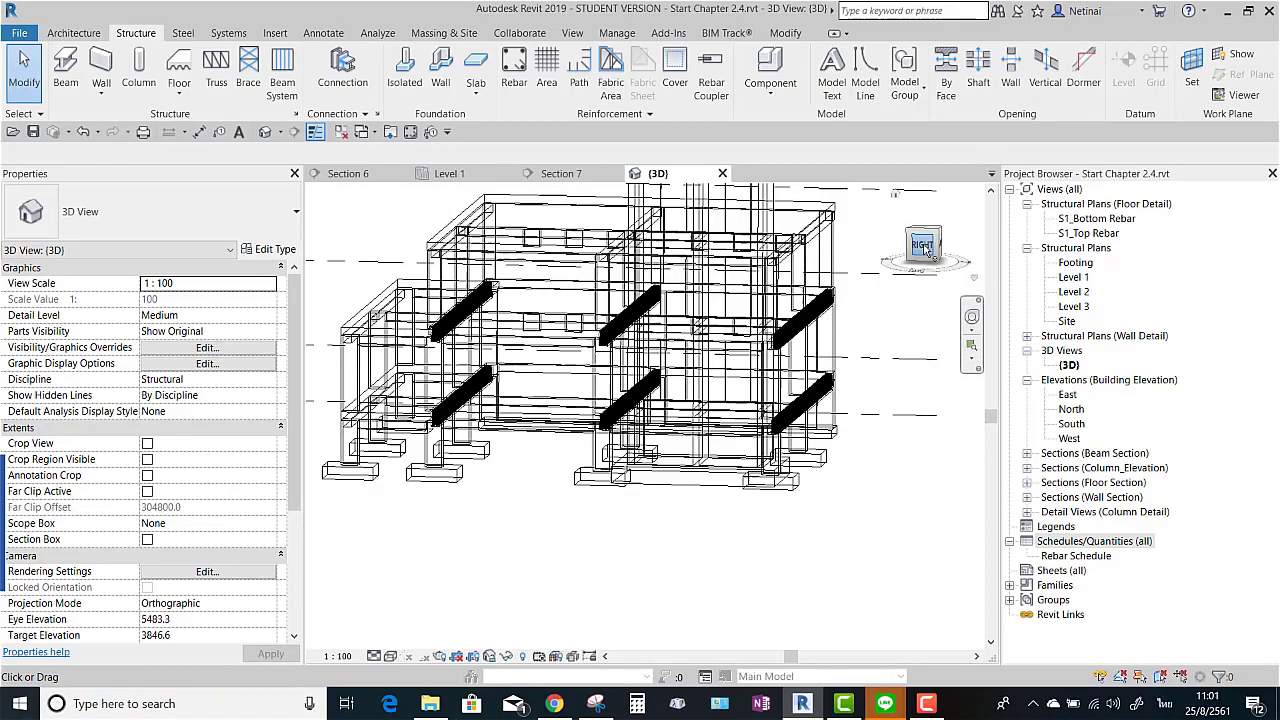
scroll(733, 455, up, 2)
scroll(733, 455, up, 2)
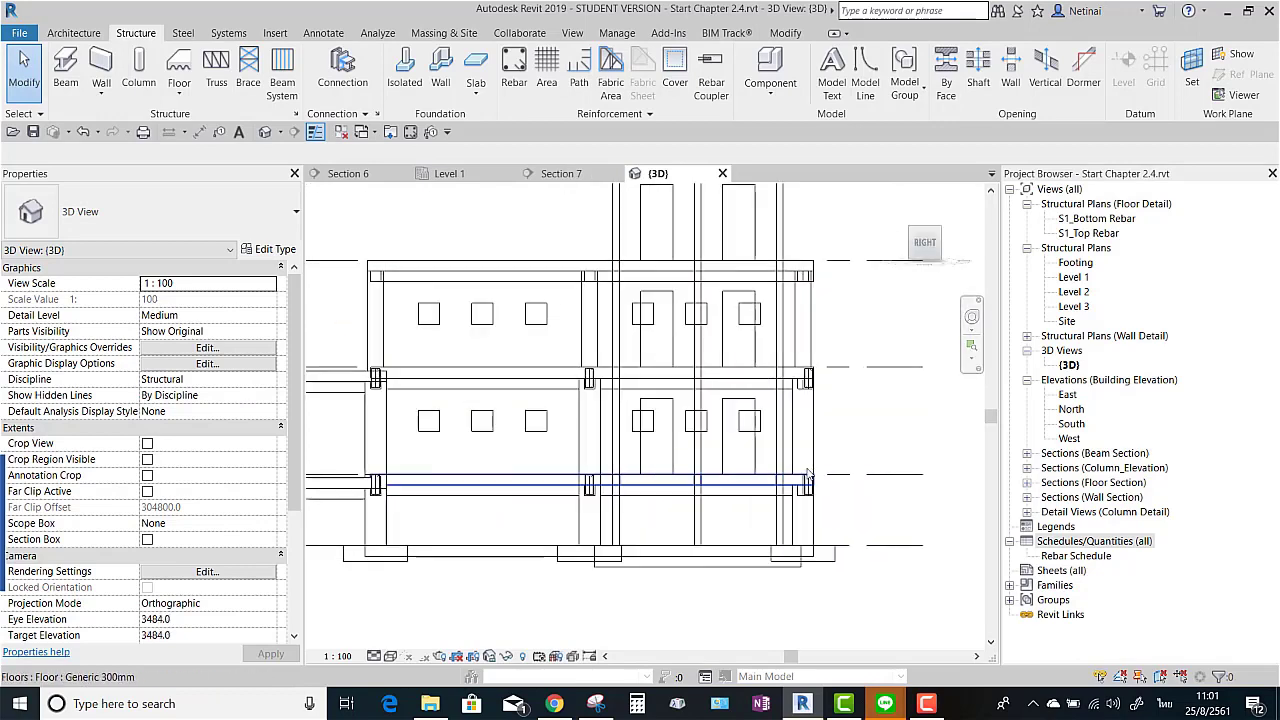
scroll(733, 455, down, 2)
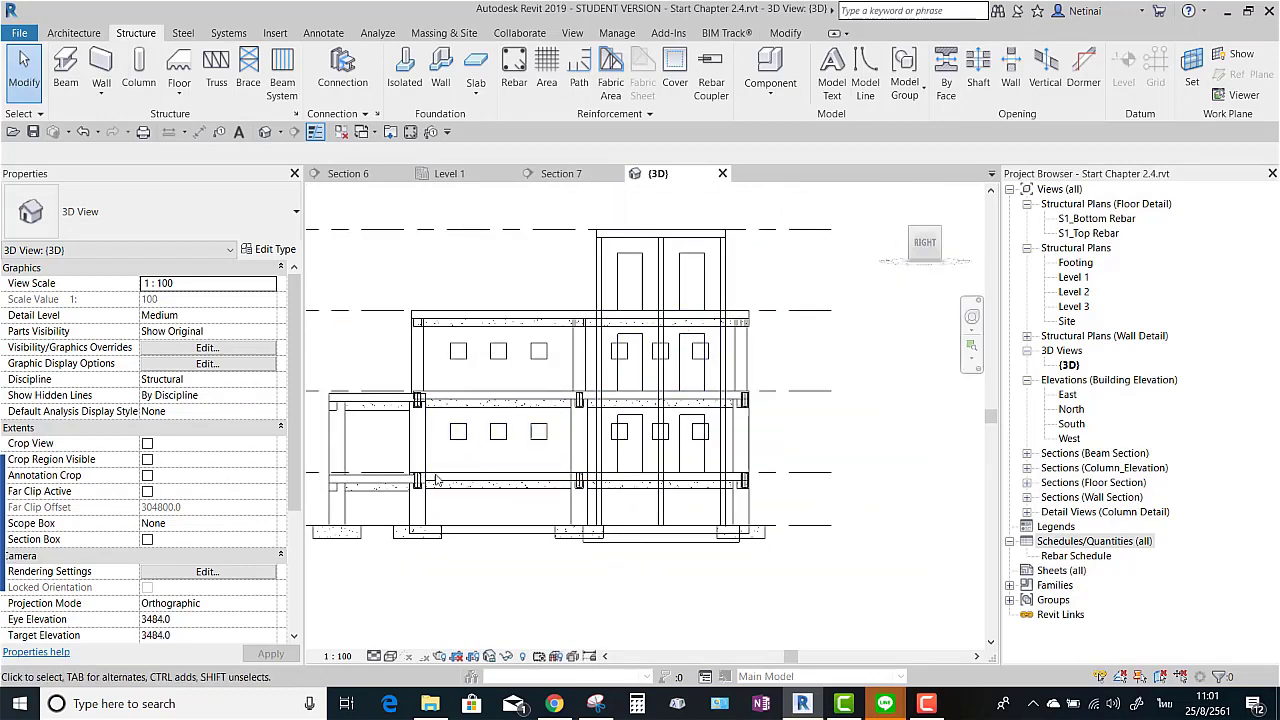
Select only the lower-level beam rebar and confirm its Partition is BEAM_LVL1
drag(372, 446, 824, 518)
click(670, 72)
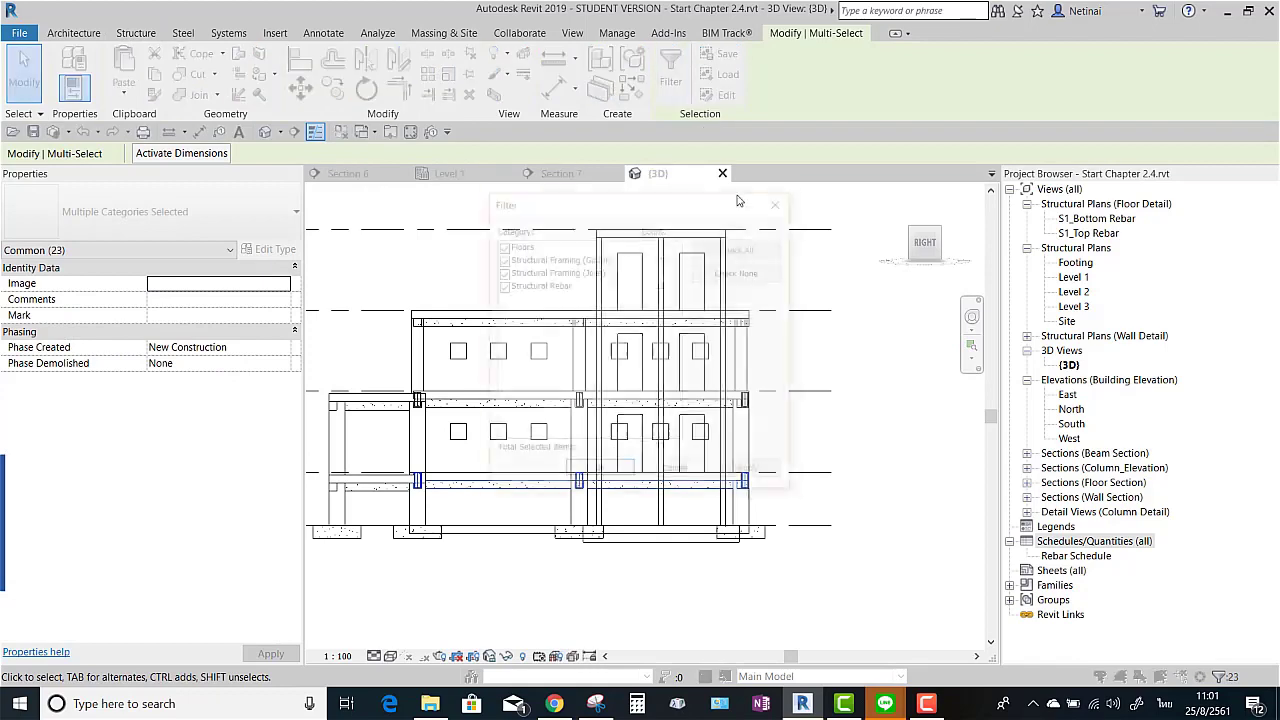
click(740, 271)
click(500, 285)
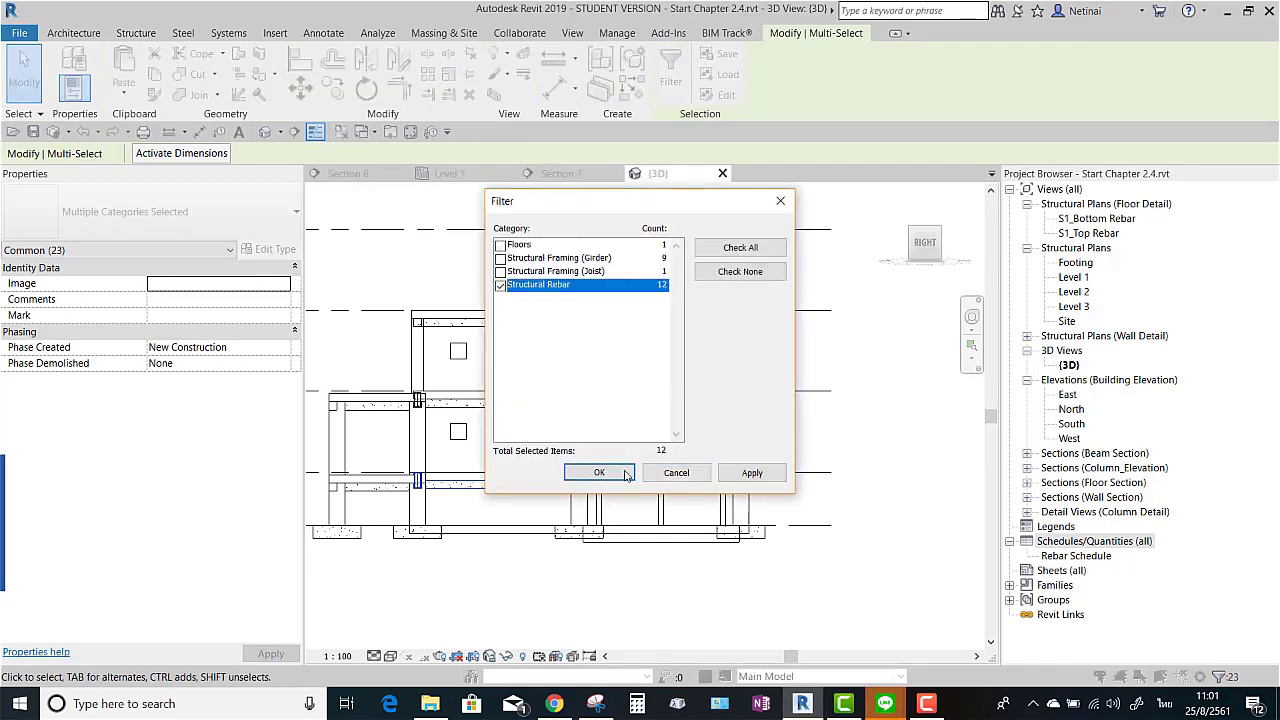
click(599, 472)
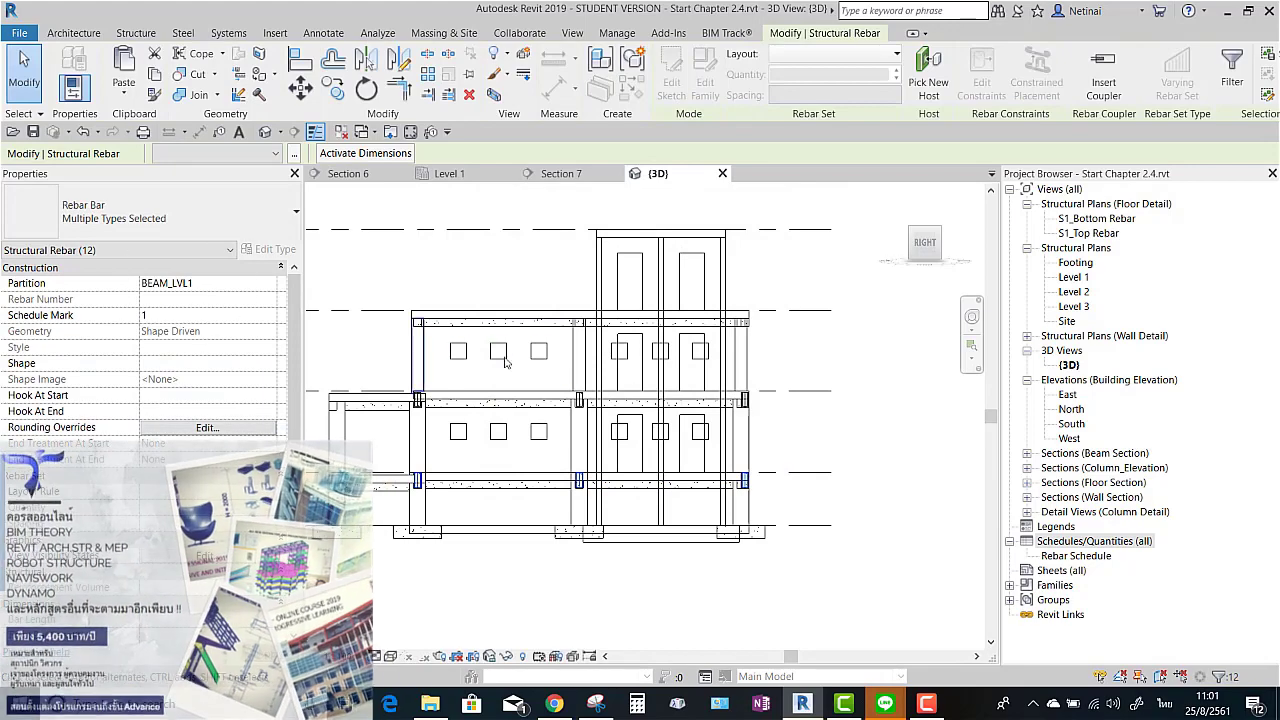
click(822, 427)
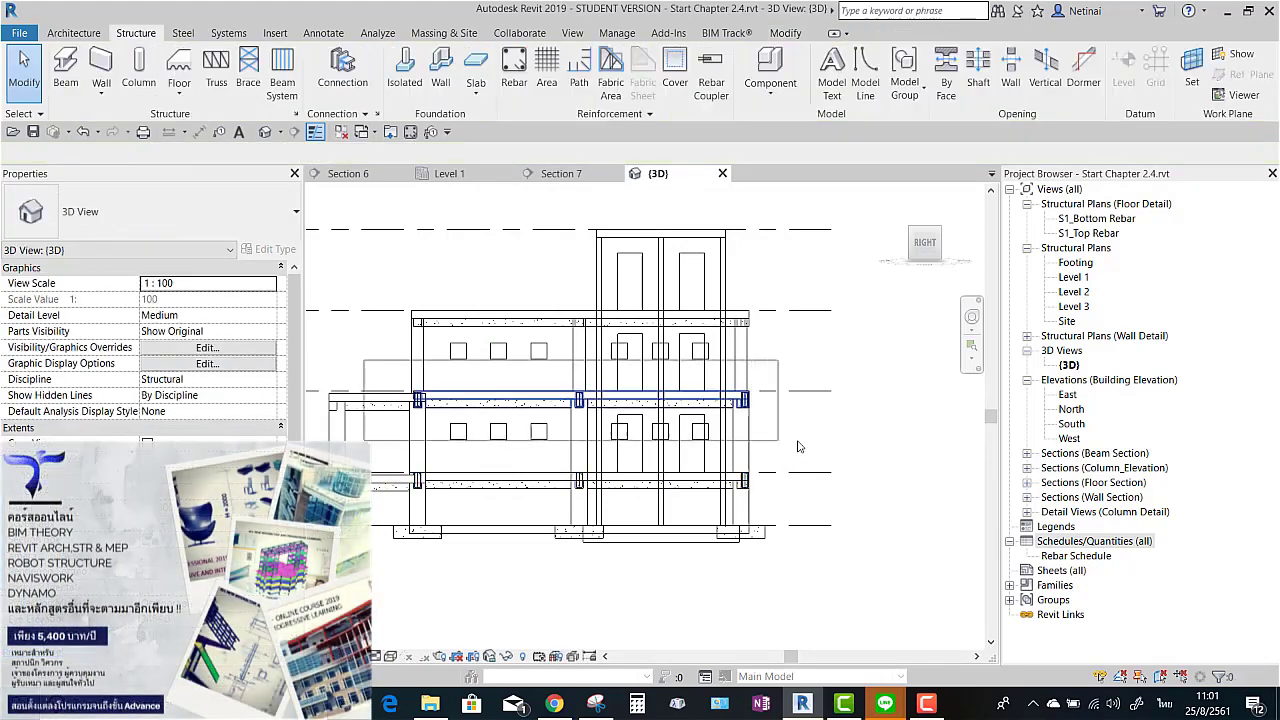
Select only the upper-level beam rebar and confirm its Partition is BEAM_LVL2
drag(400, 358, 808, 432)
click(740, 70)
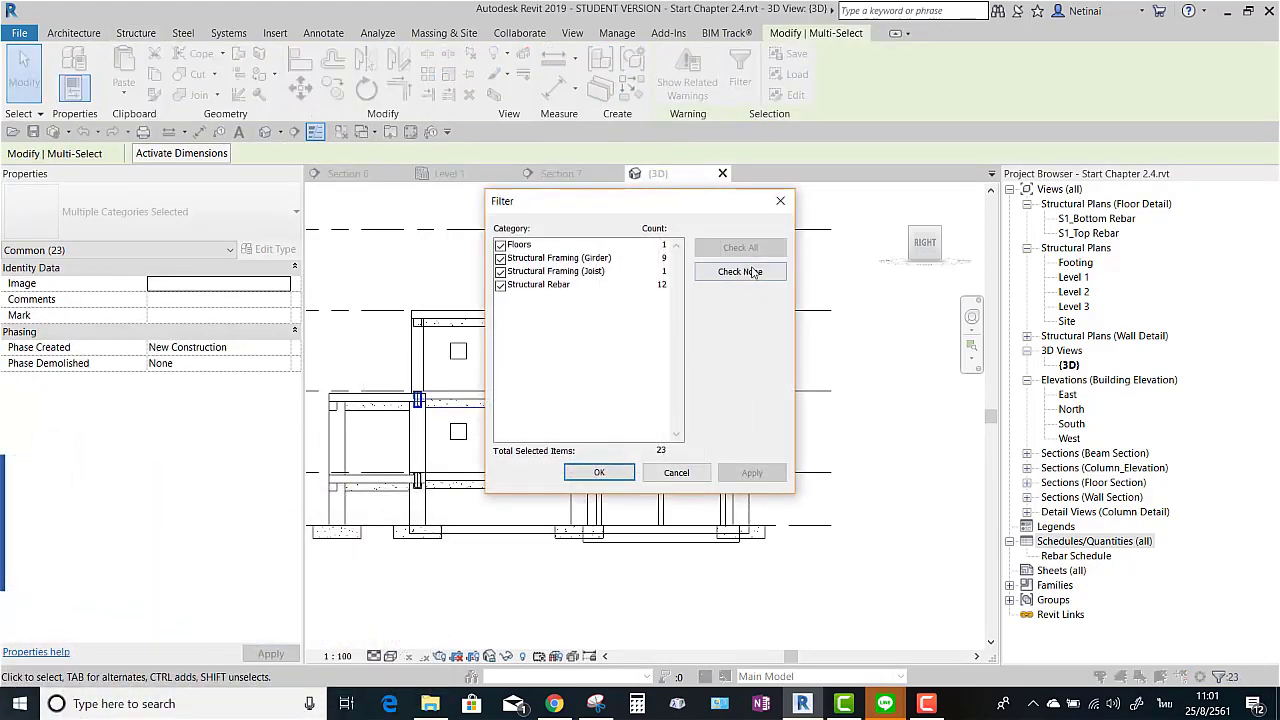
click(740, 271)
click(501, 285)
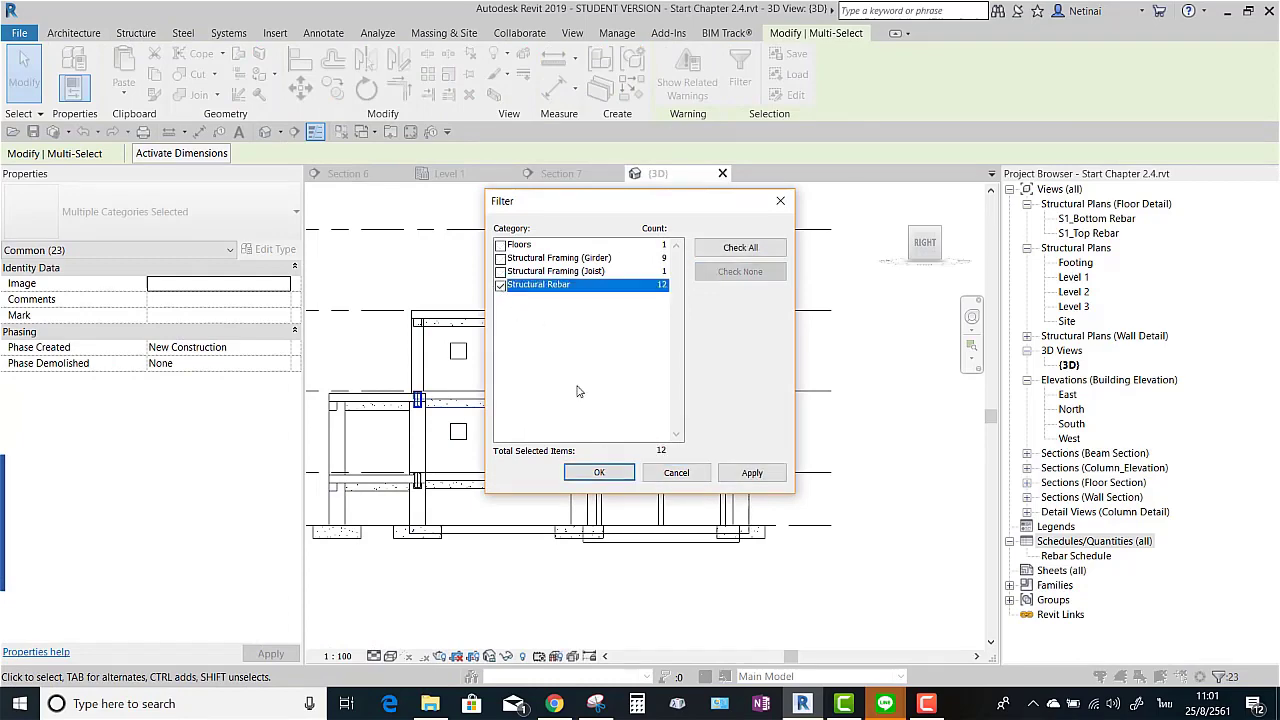
click(599, 472)
key(Escape)
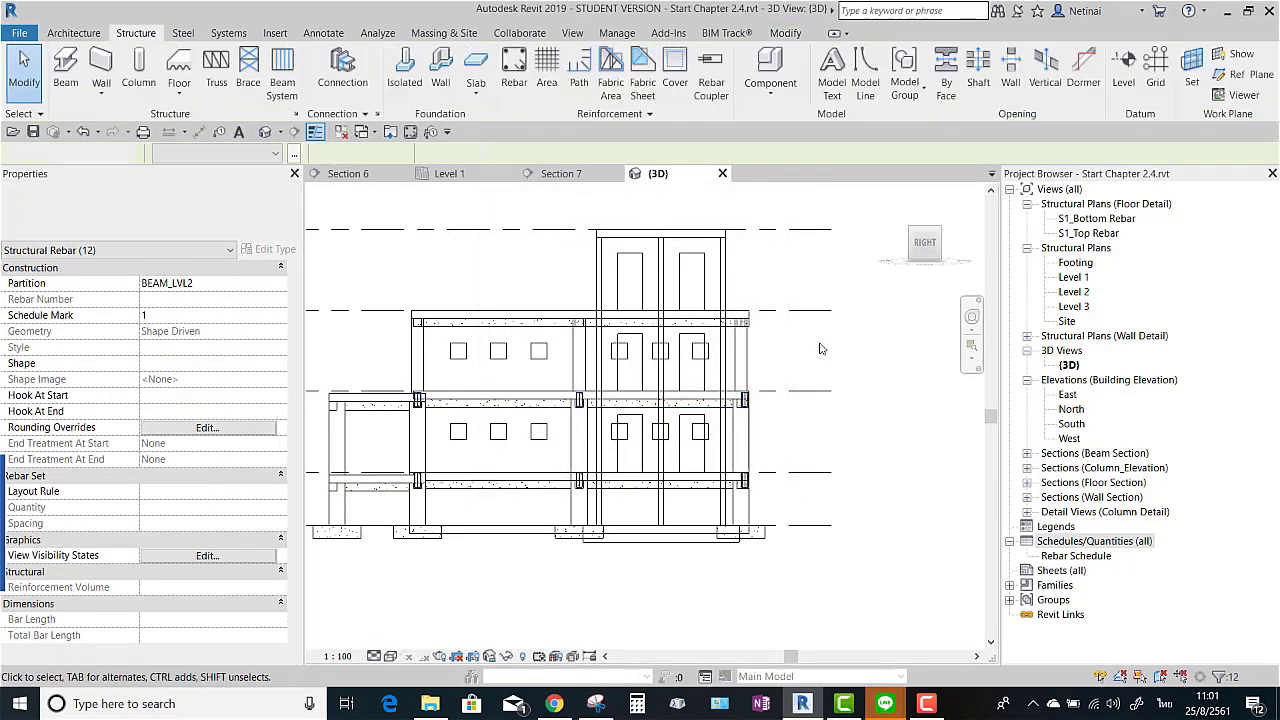
Open the Rebar Schedule and make a duplicate of it
double_click(1082, 562)
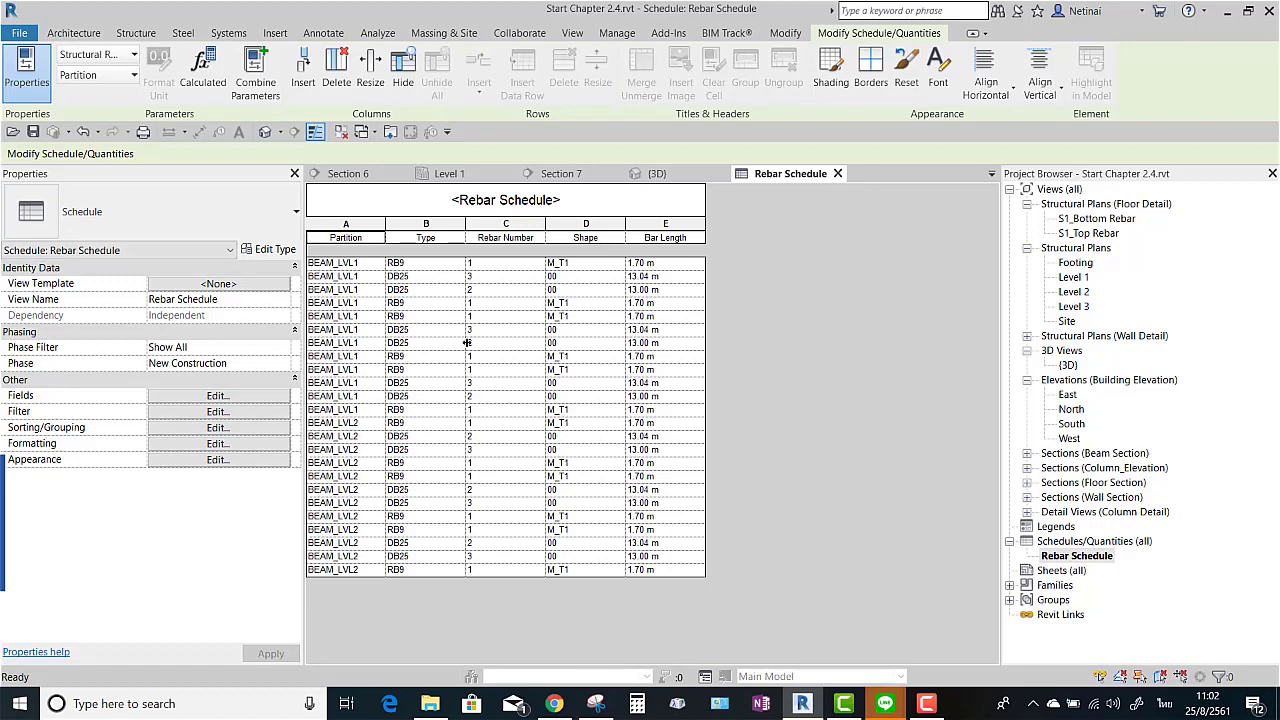
right_click(1063, 560)
mouse_move(1117, 340)
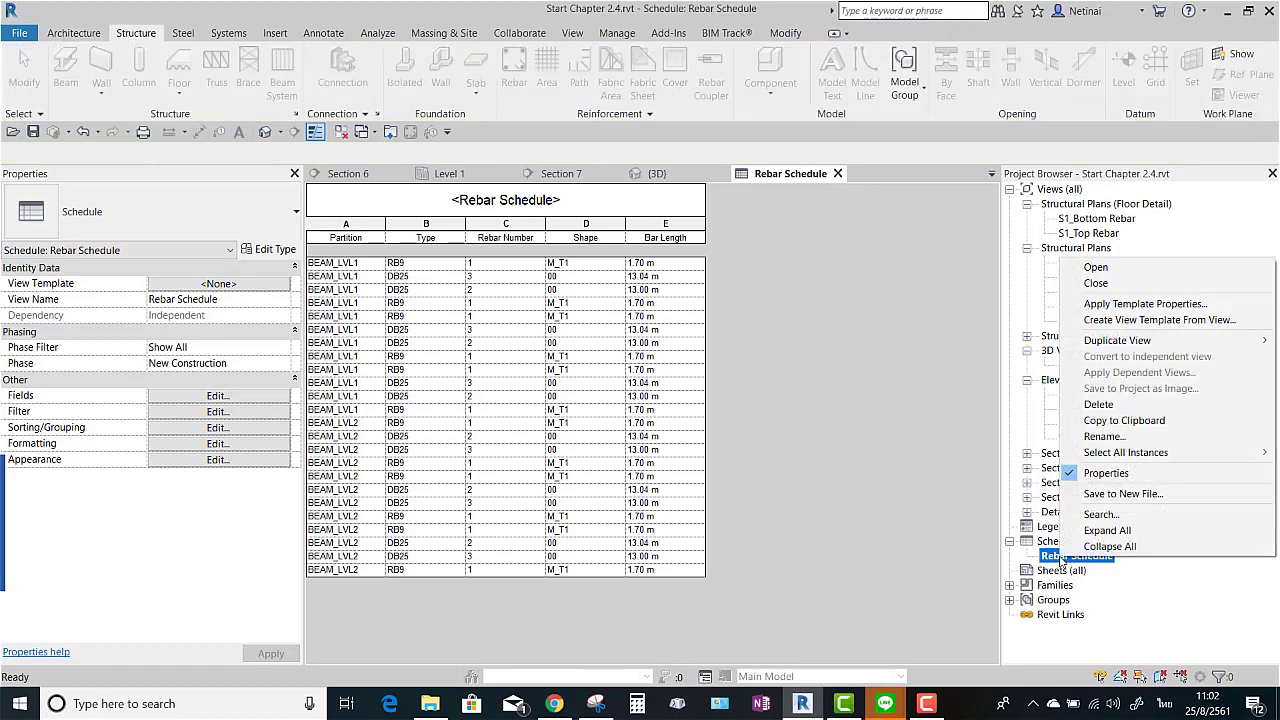
click(953, 342)
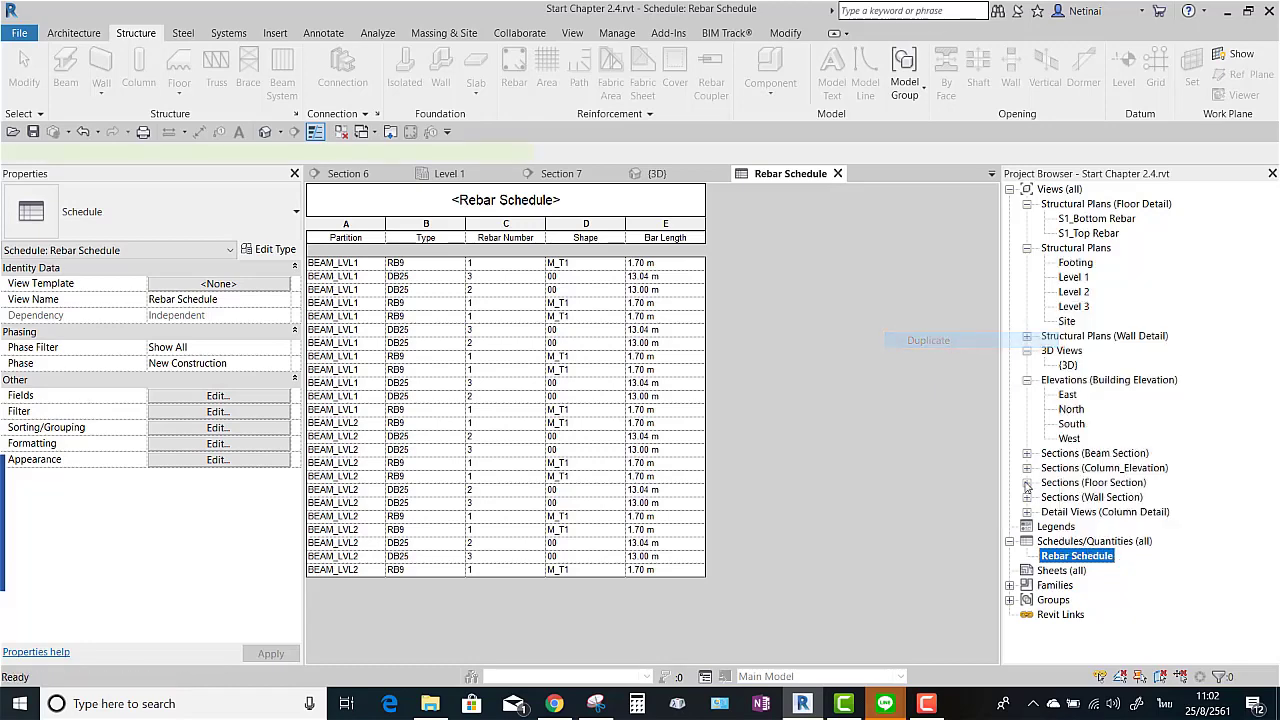
Rename the duplicated schedule to 'Rebar Schedule_Lvl 1'
click(553, 200)
drag(535, 193, 580, 193)
key(BackSpace)
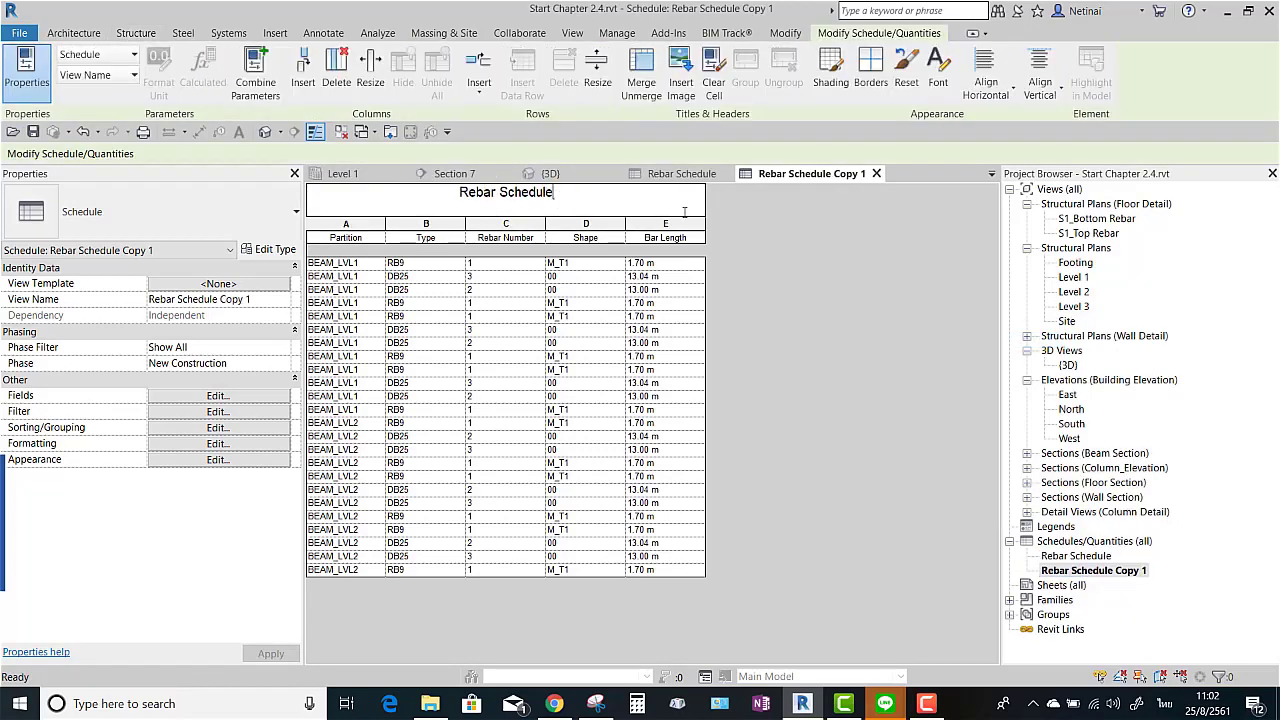
text(_)
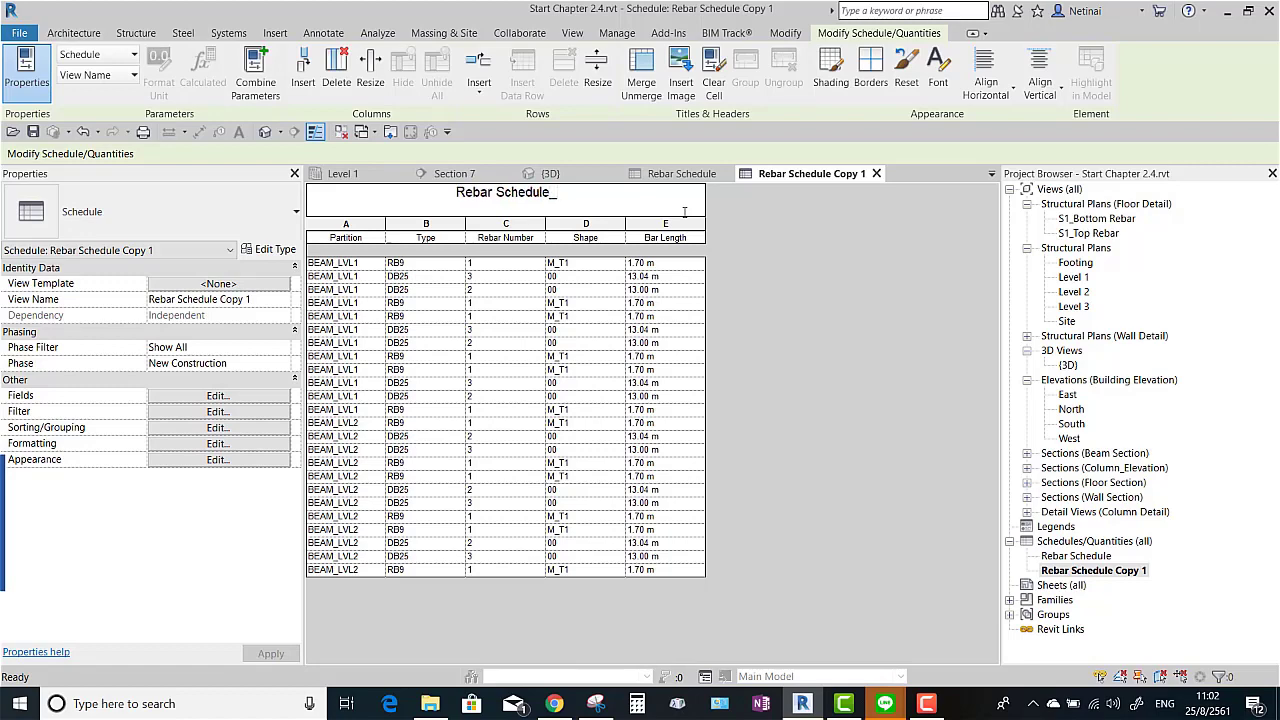
text(Lvl 1)
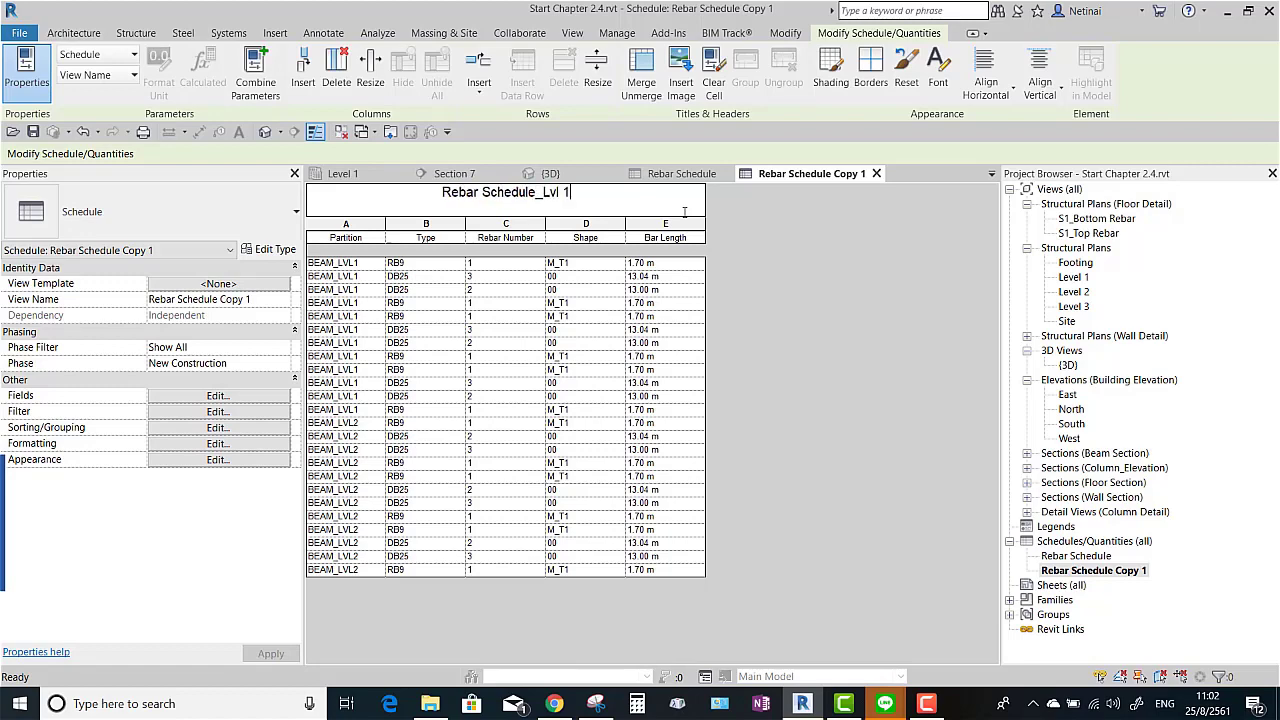
key(Return)
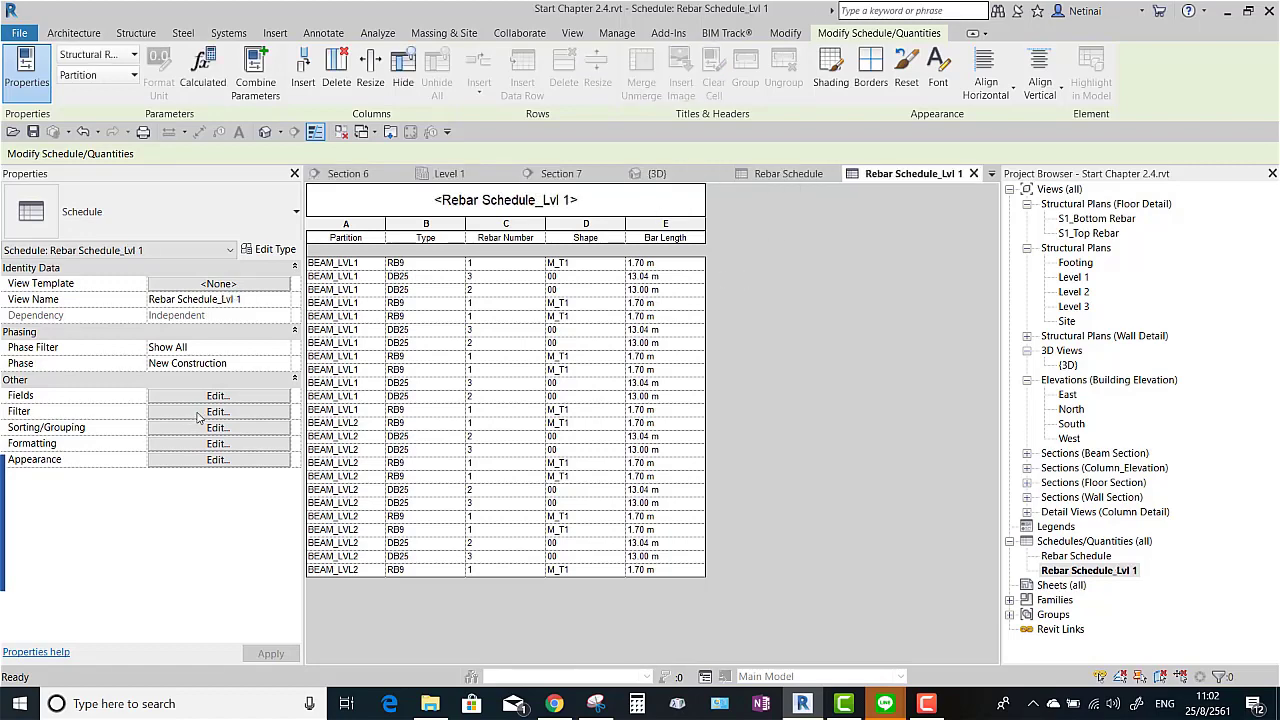
Filter Rebar Schedule_Lvl 1 by Partition equals BEAM_LVL1
click(199, 412)
click(550, 218)
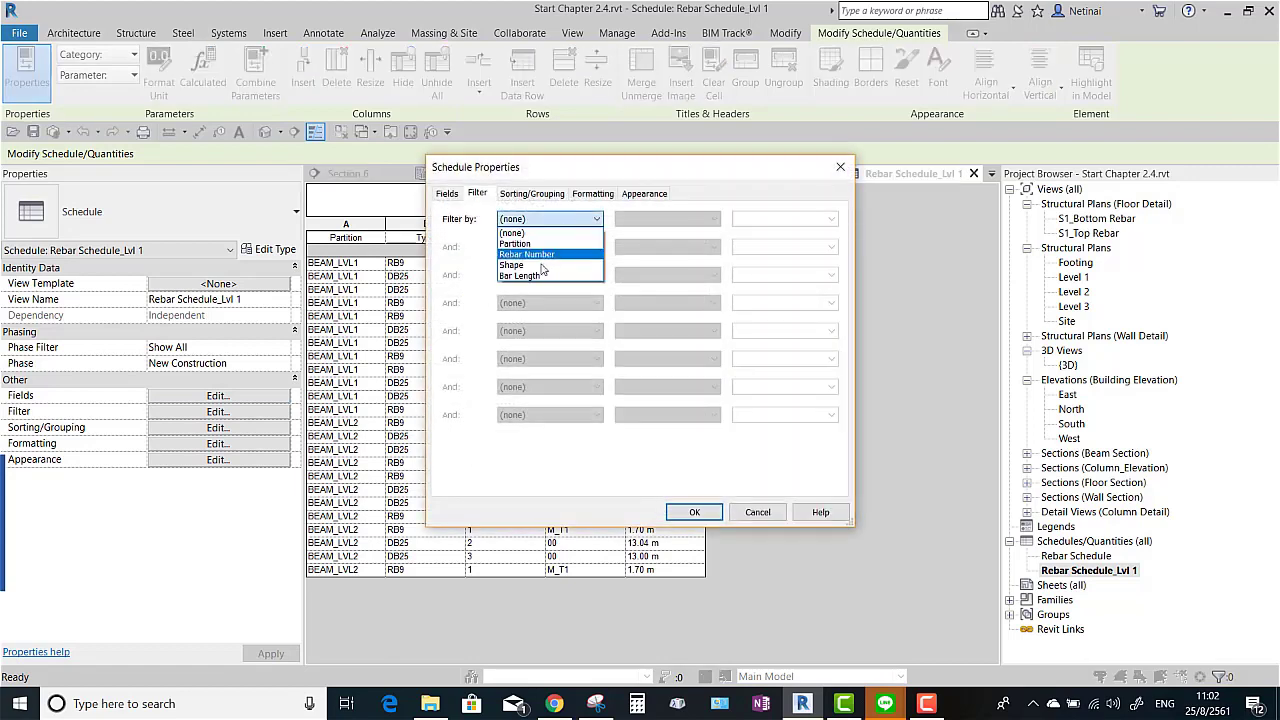
click(516, 243)
click(698, 220)
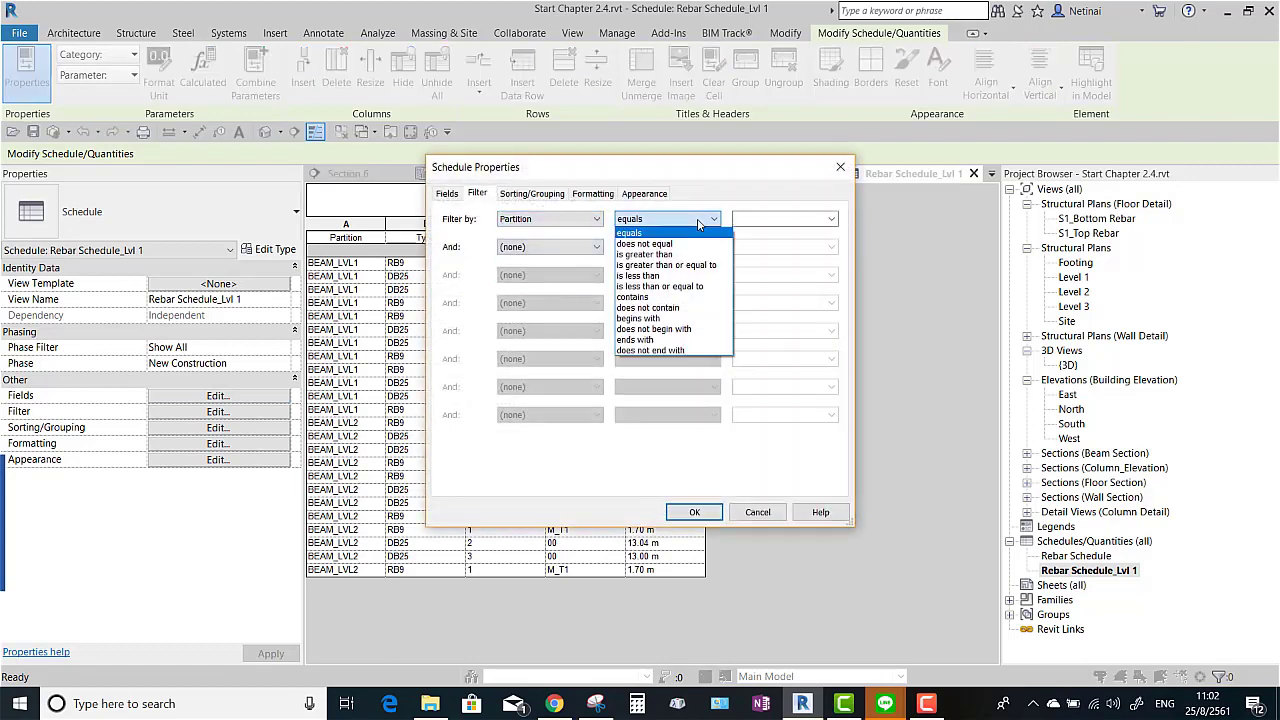
click(690, 233)
click(830, 218)
click(760, 229)
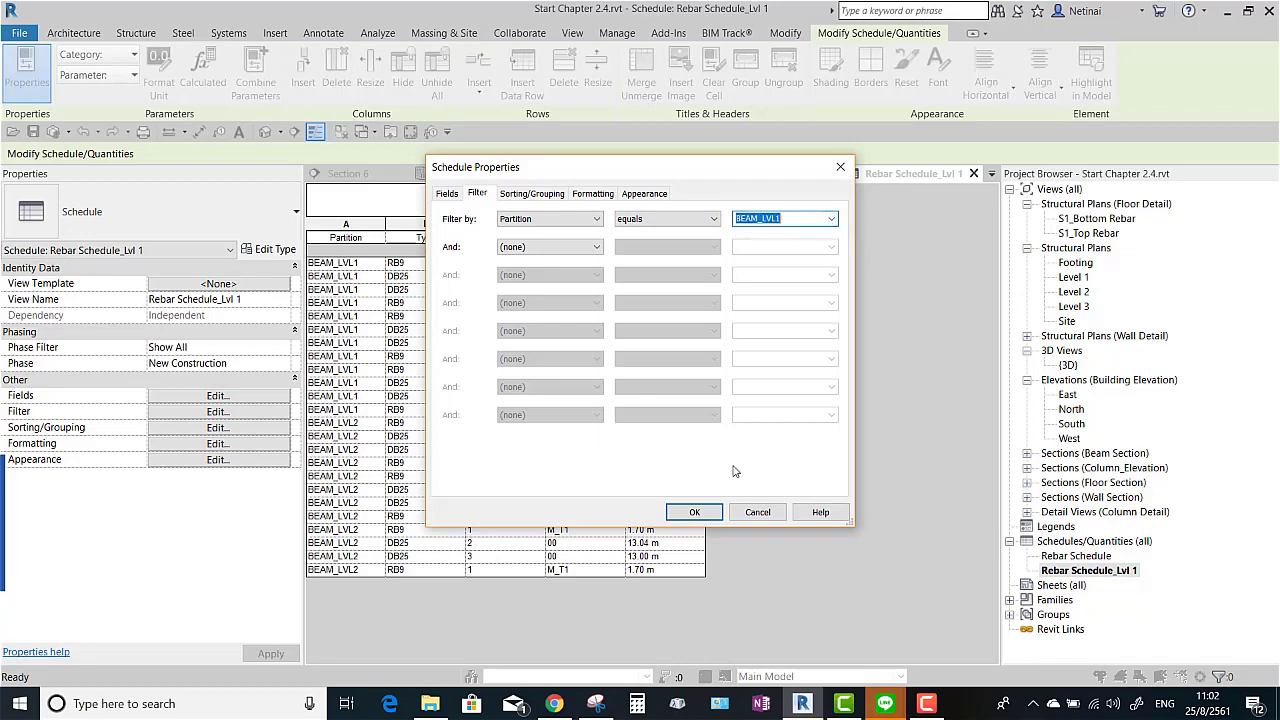
click(694, 512)
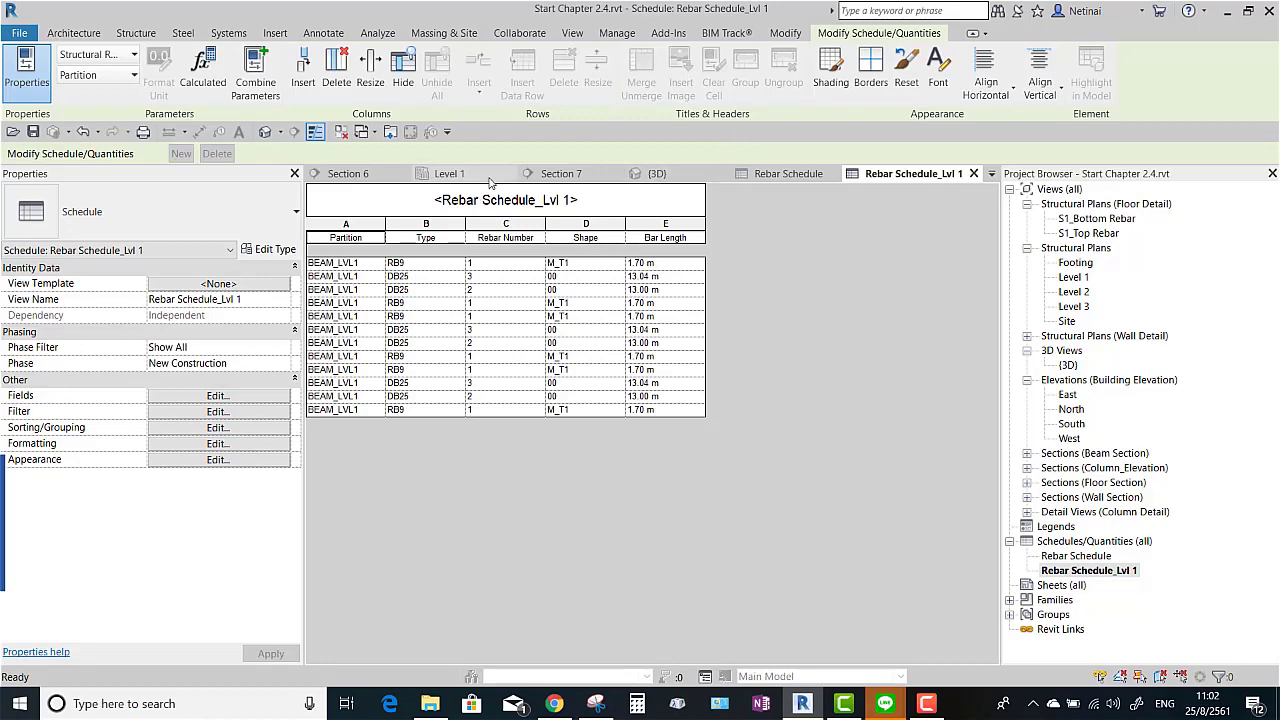
mouse_move(450, 174)
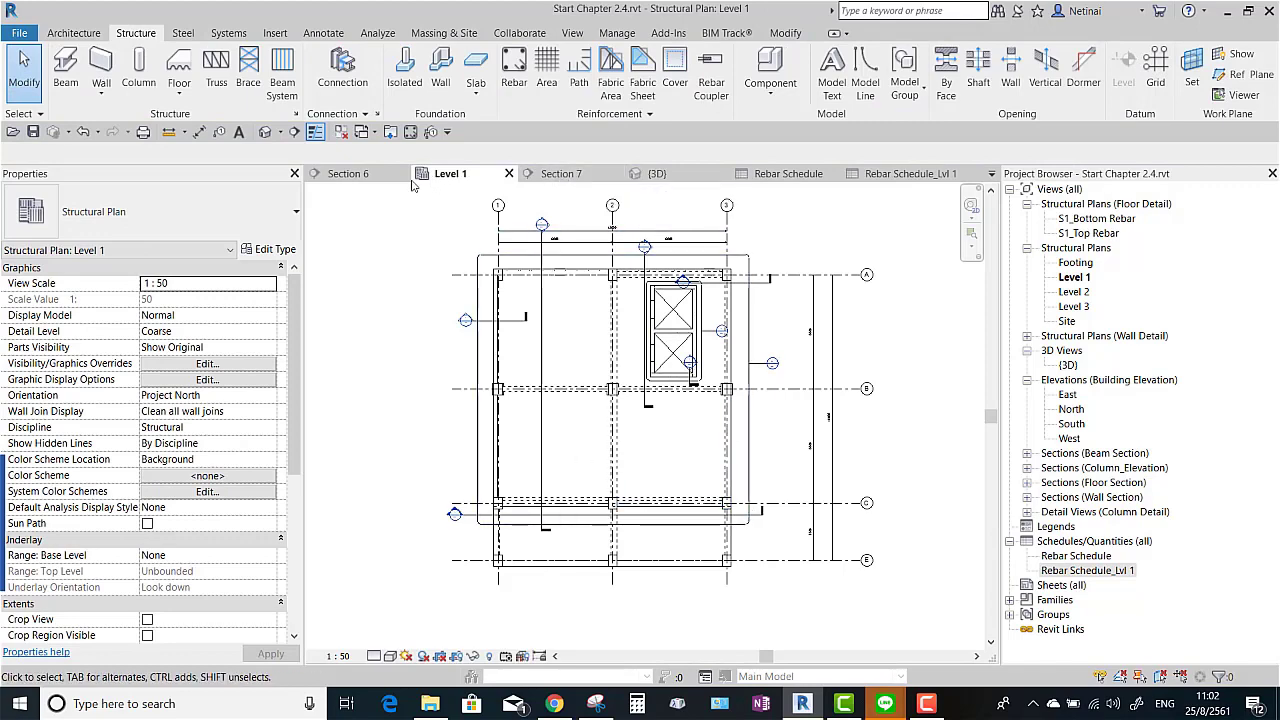
Open Section 7 and select only the four beam rebars
scroll(752, 500, up, 2)
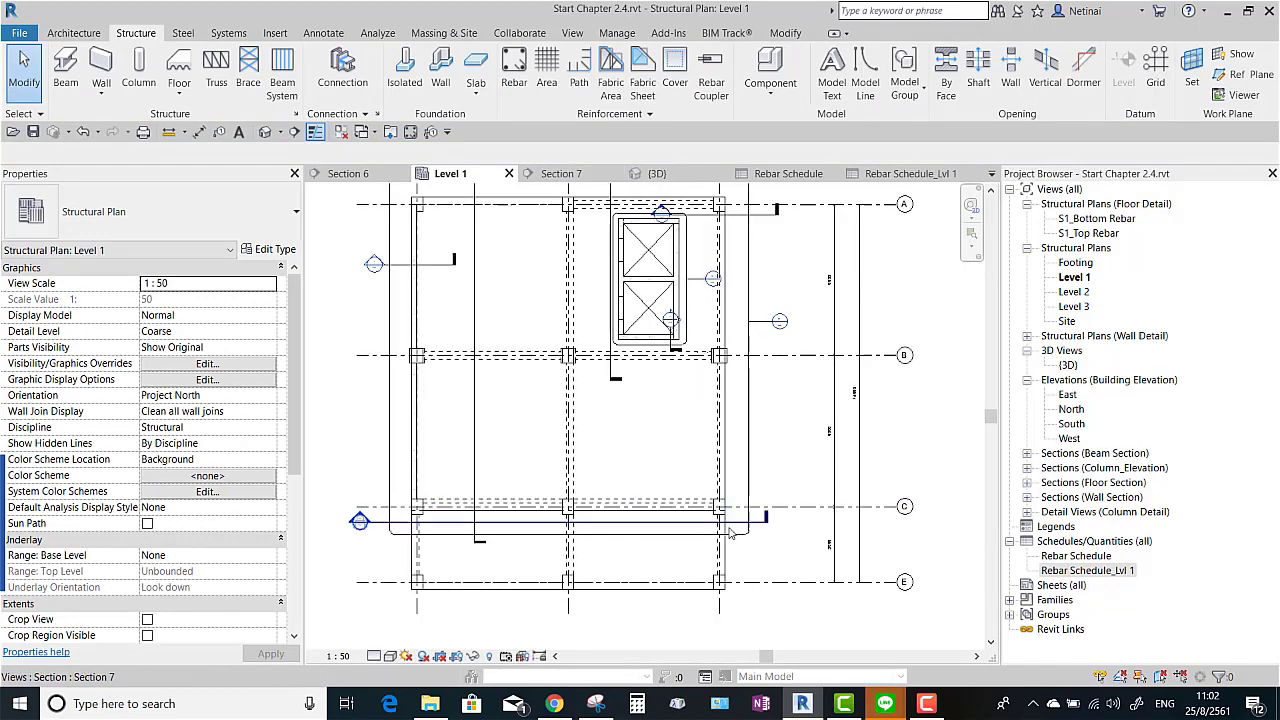
double_click(359, 520)
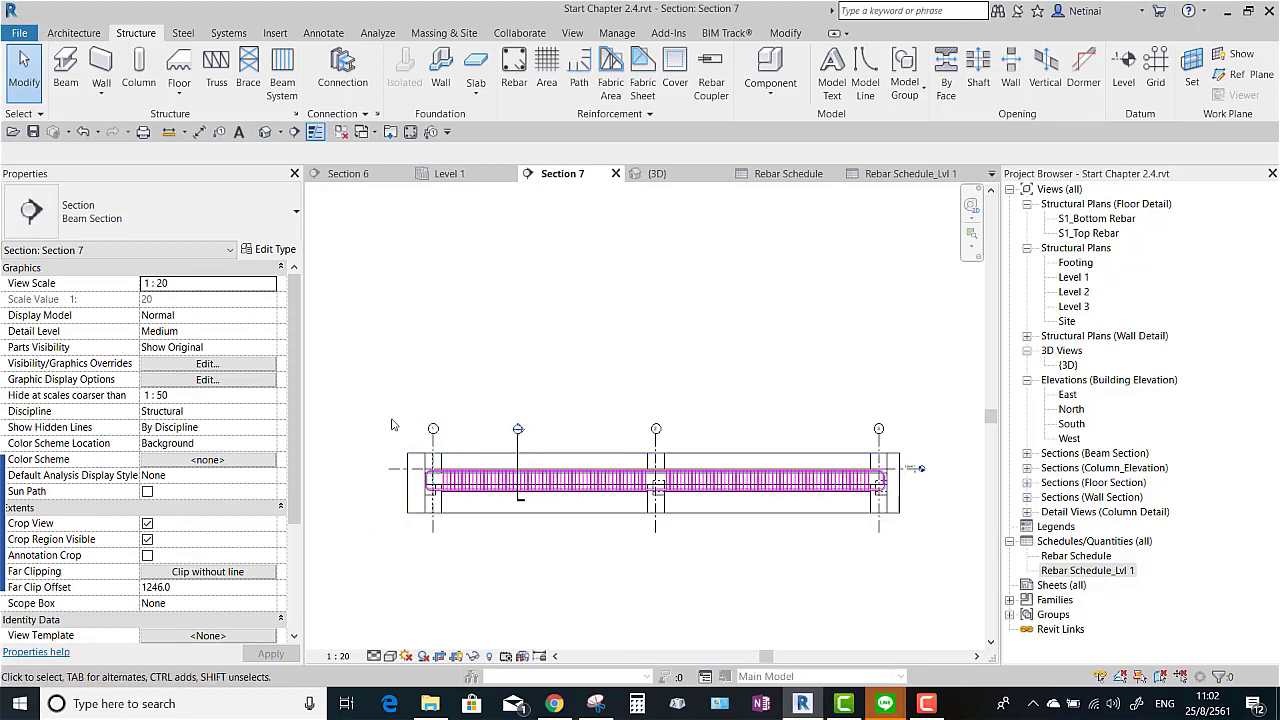
drag(372, 420, 952, 556)
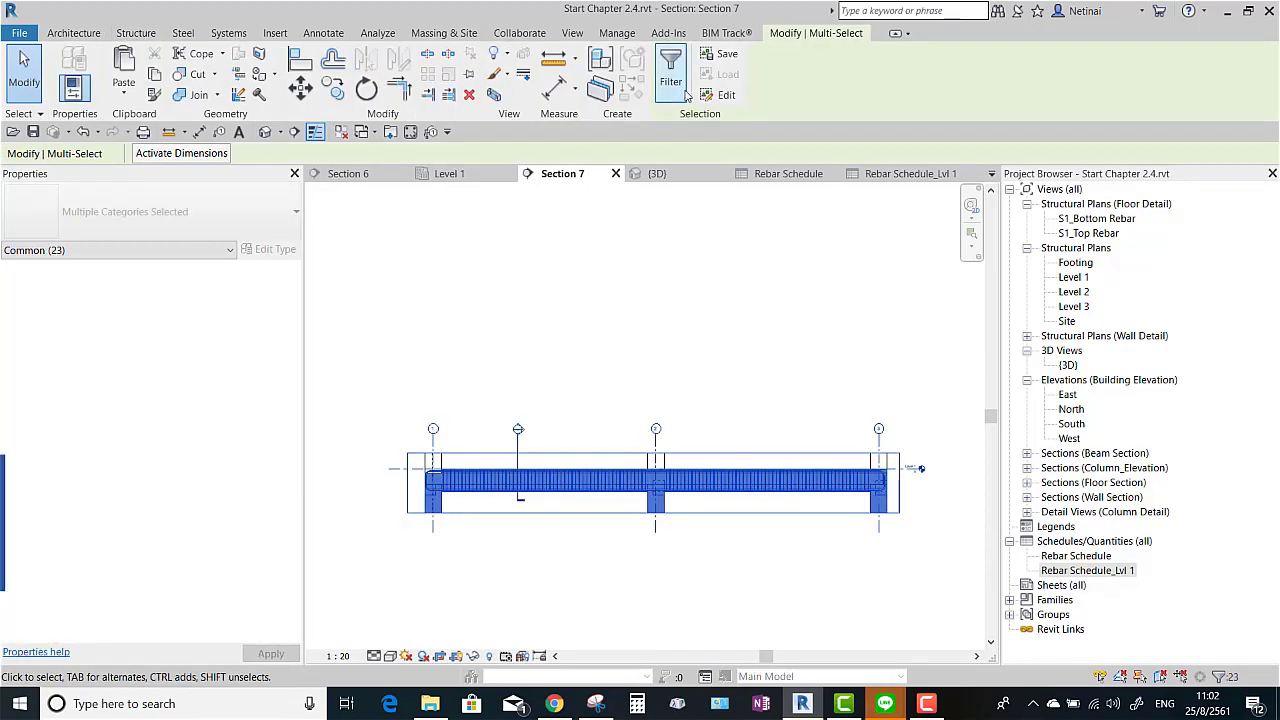
click(686, 94)
click(740, 271)
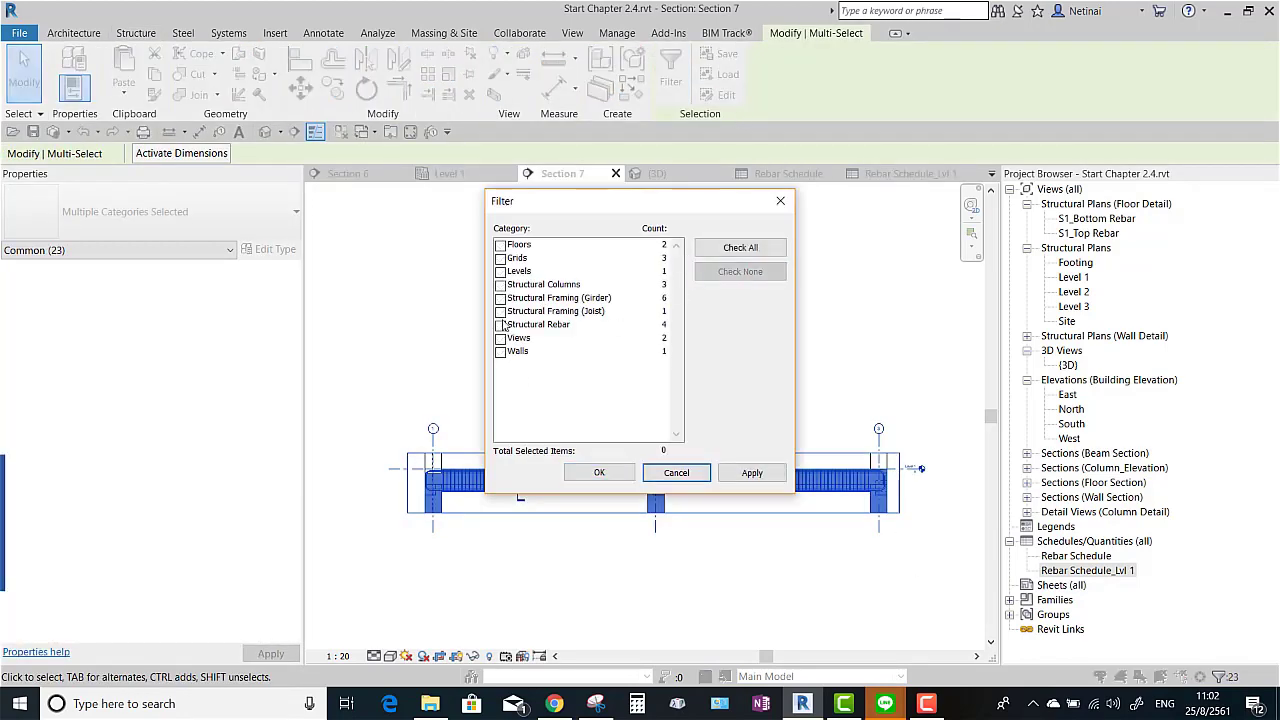
click(501, 324)
click(599, 472)
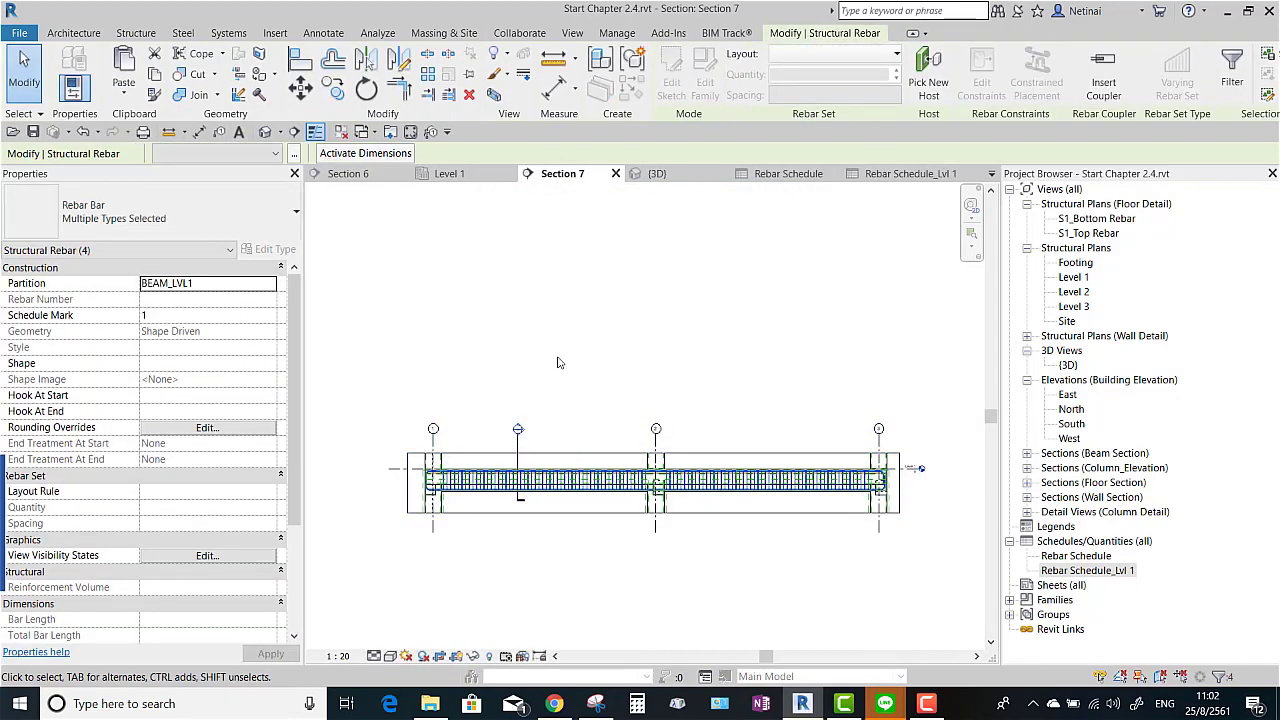
Change the four rebars' Partition to BEAM_LVL1_Grid C
click(222, 287)
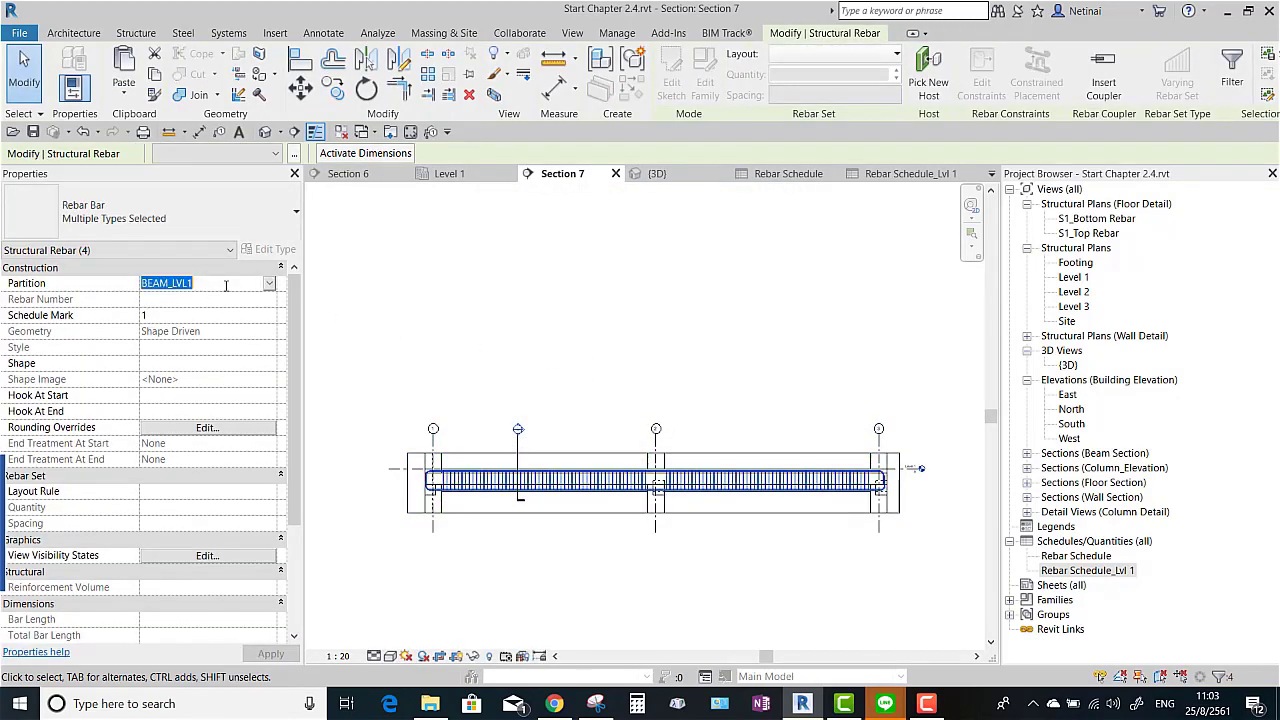
click(225, 286)
text(_Gr)
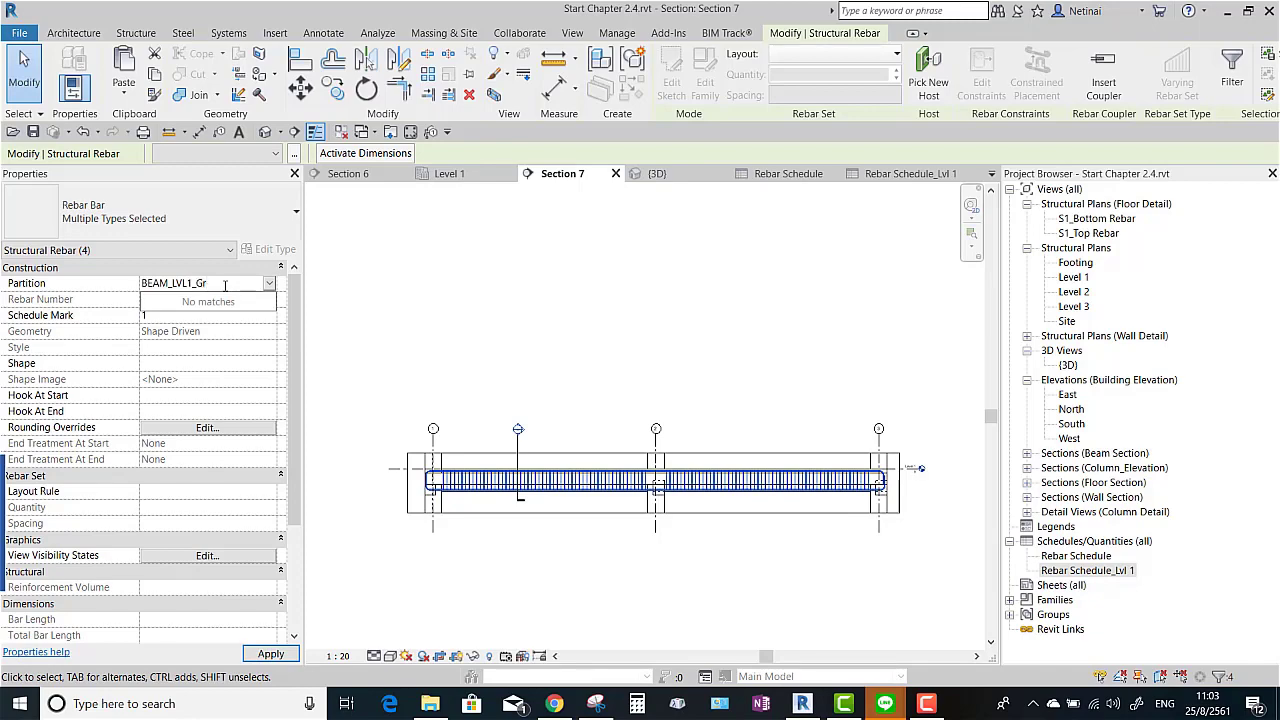
text(id C)
key(Return)
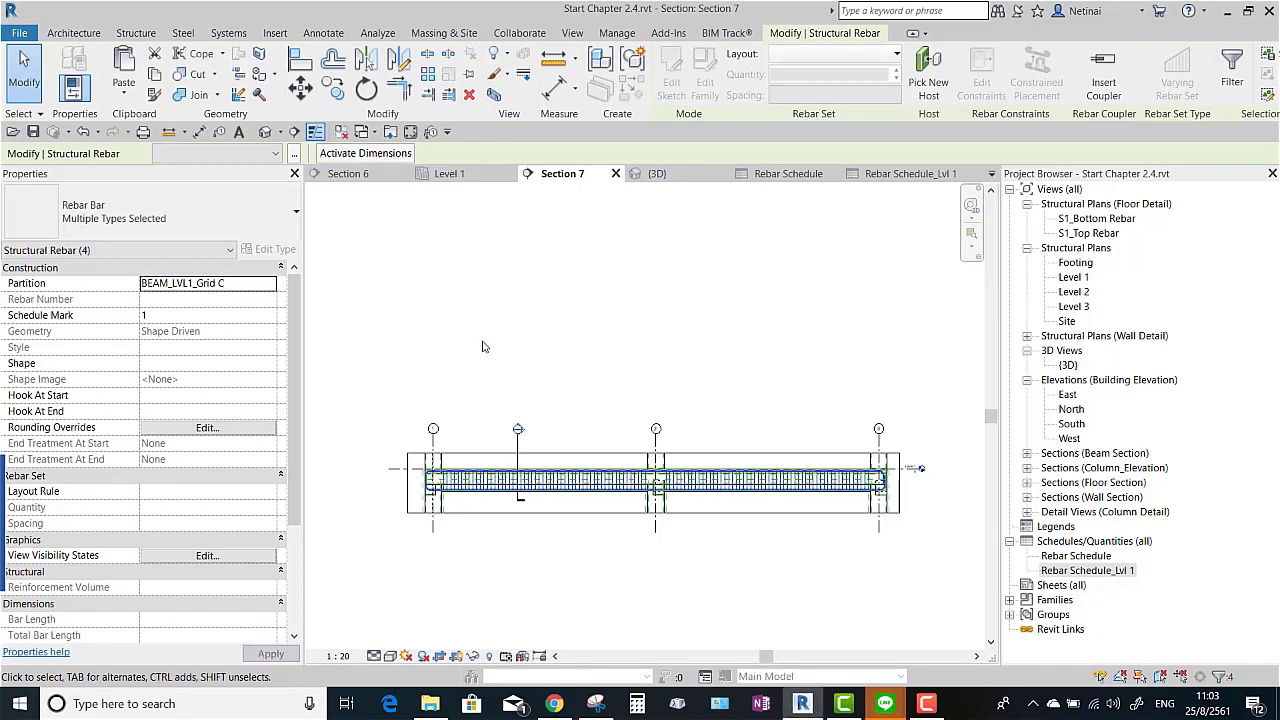
click(434, 348)
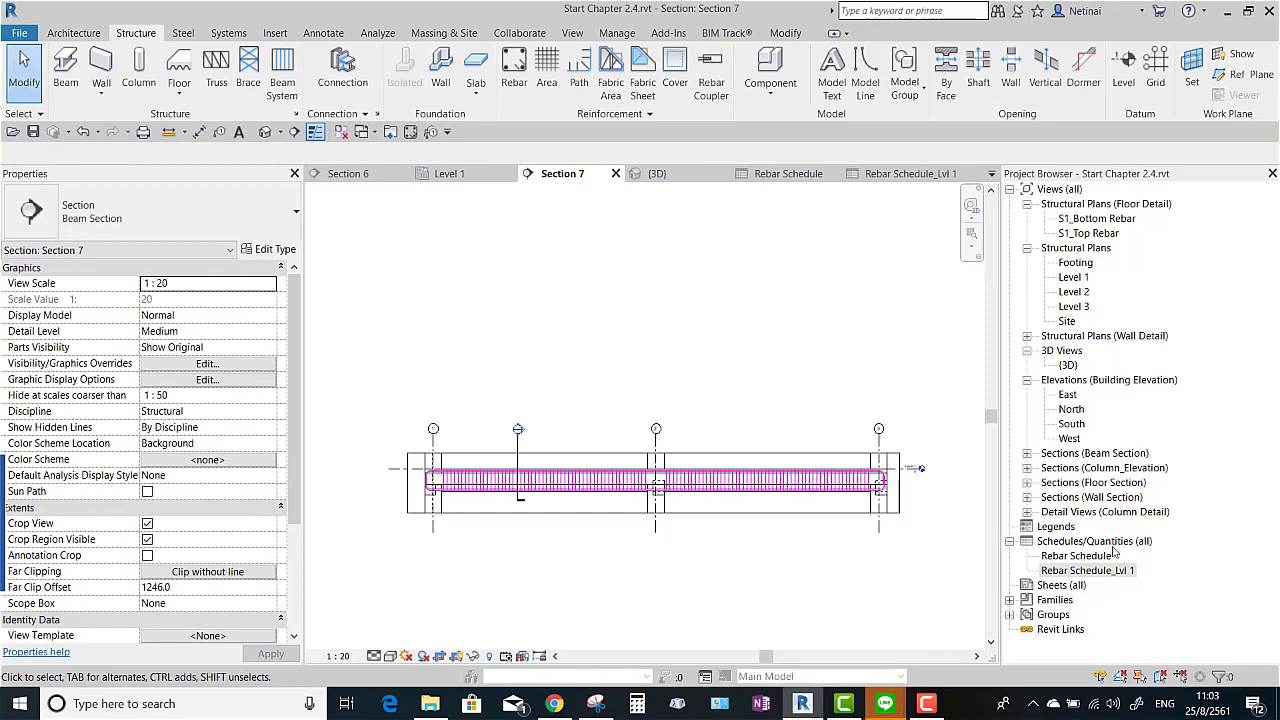
Change Rebar Schedule_Lvl 1's Partition filter to contains BEAM_LVL1 and widen the Partition column
double_click(1085, 570)
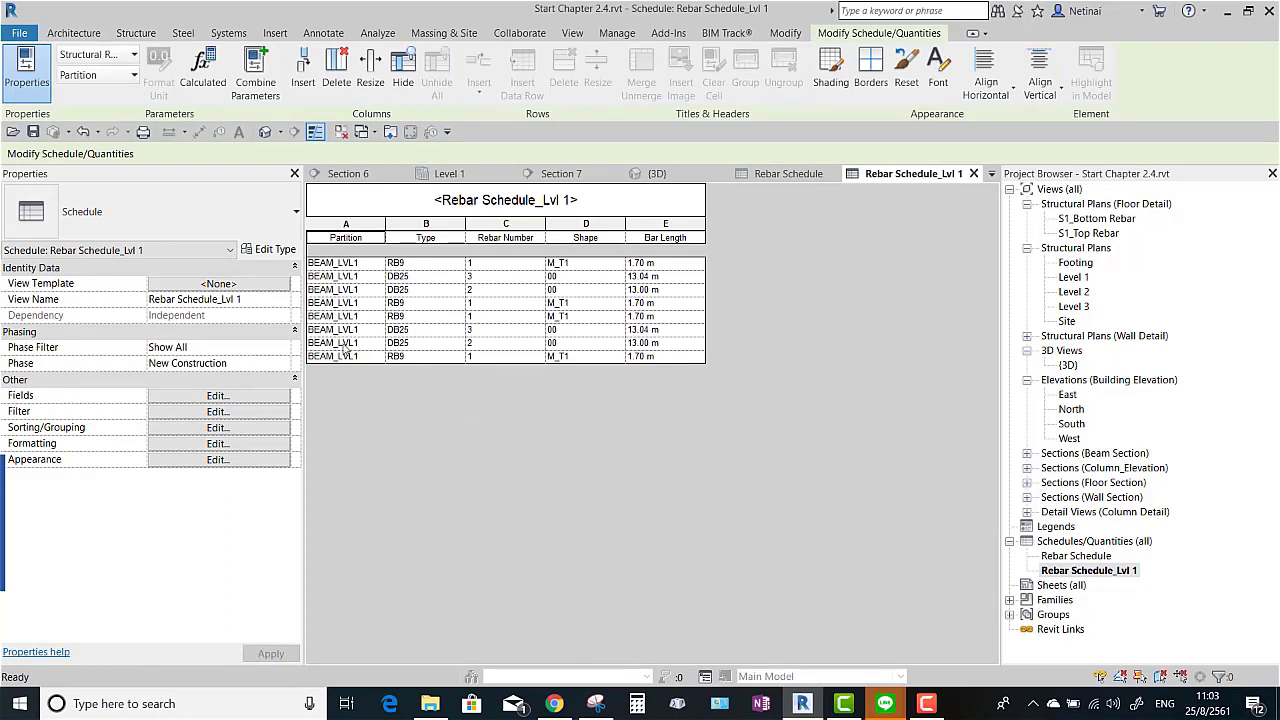
click(236, 415)
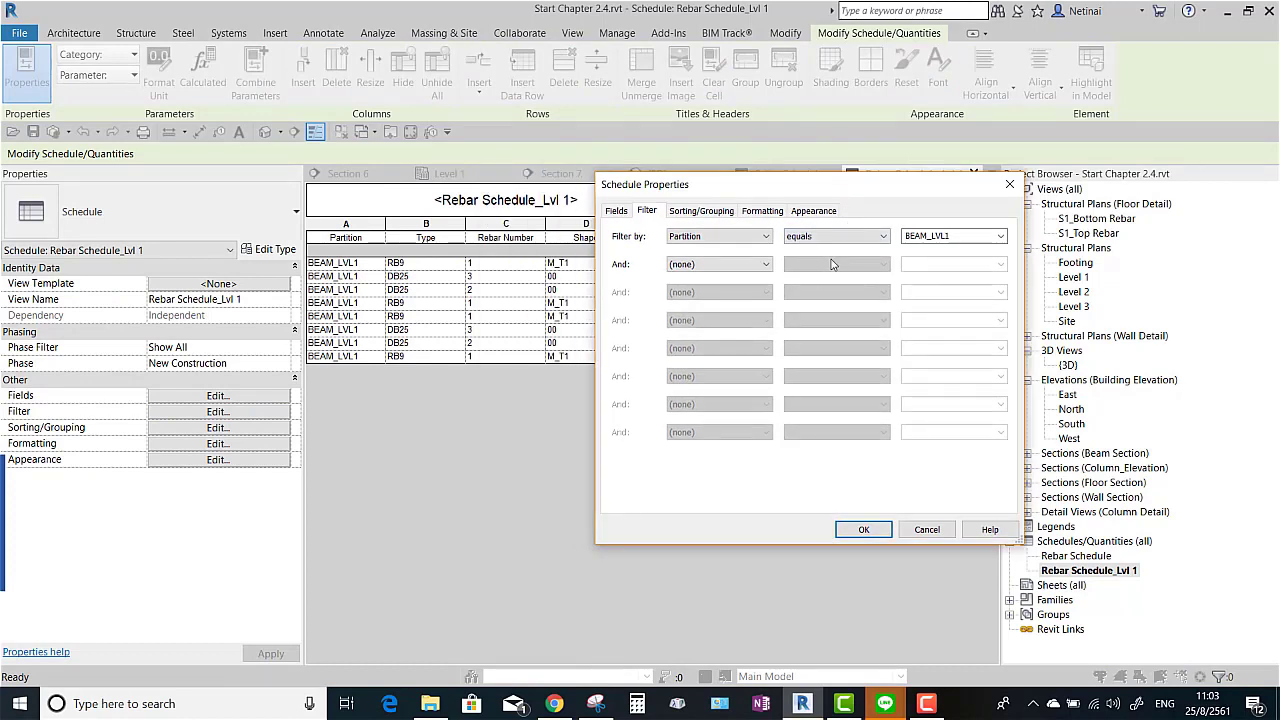
click(850, 238)
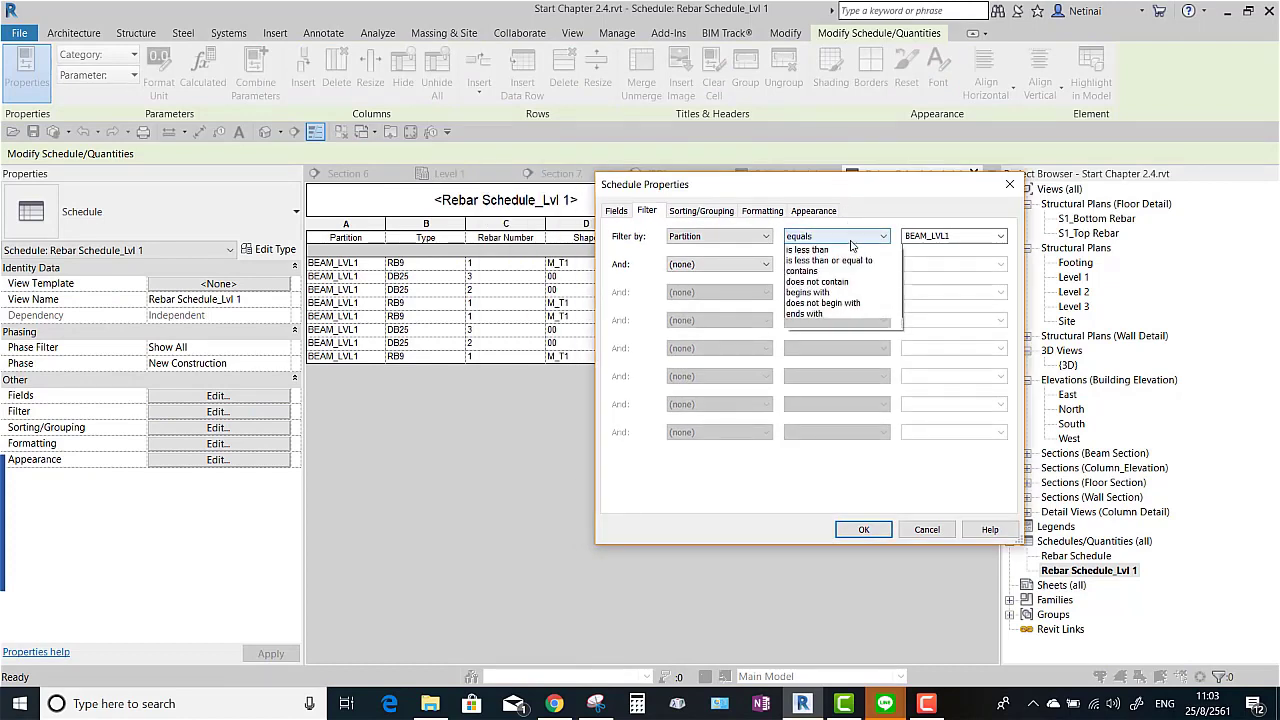
click(893, 252)
key(Tab)
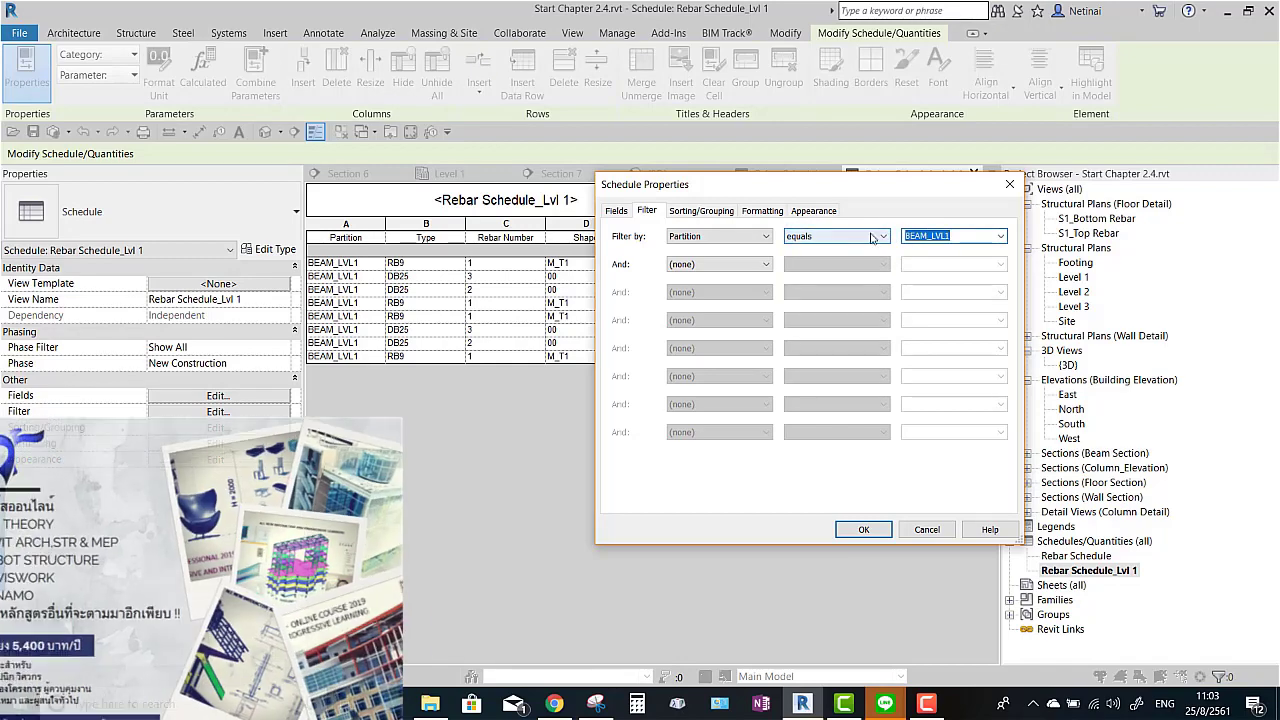
click(870, 236)
click(820, 314)
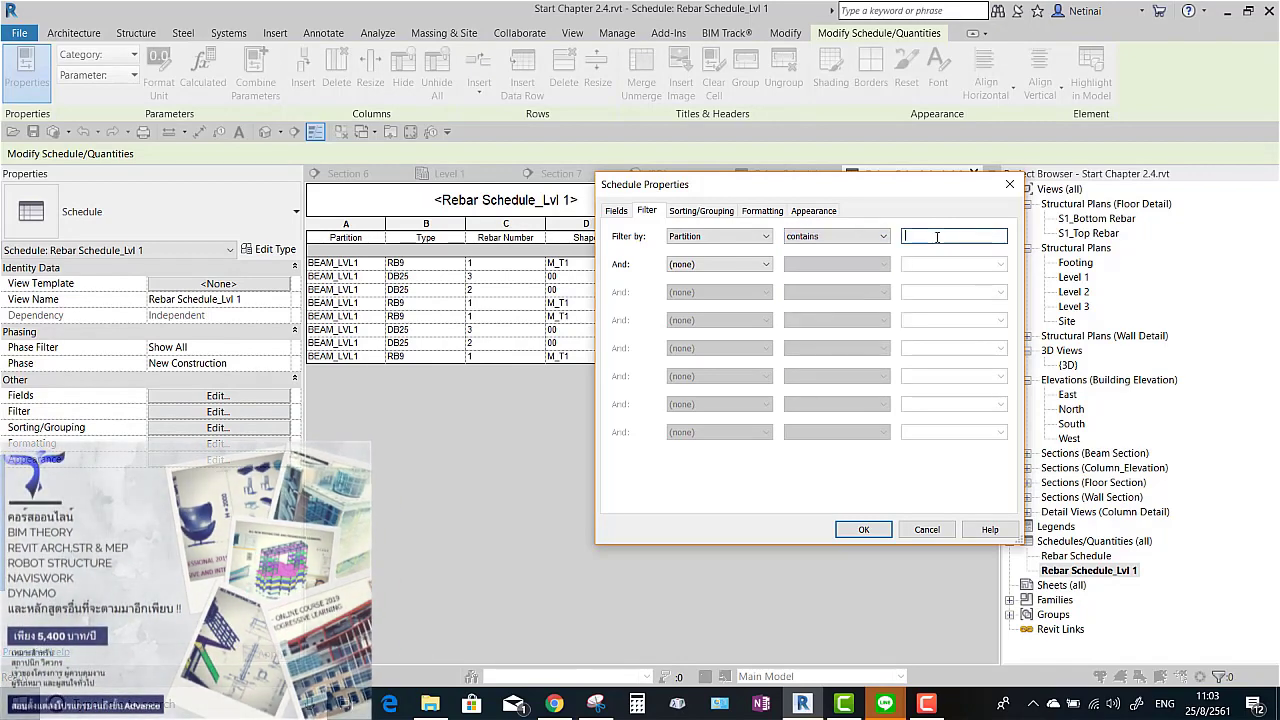
click(866, 530)
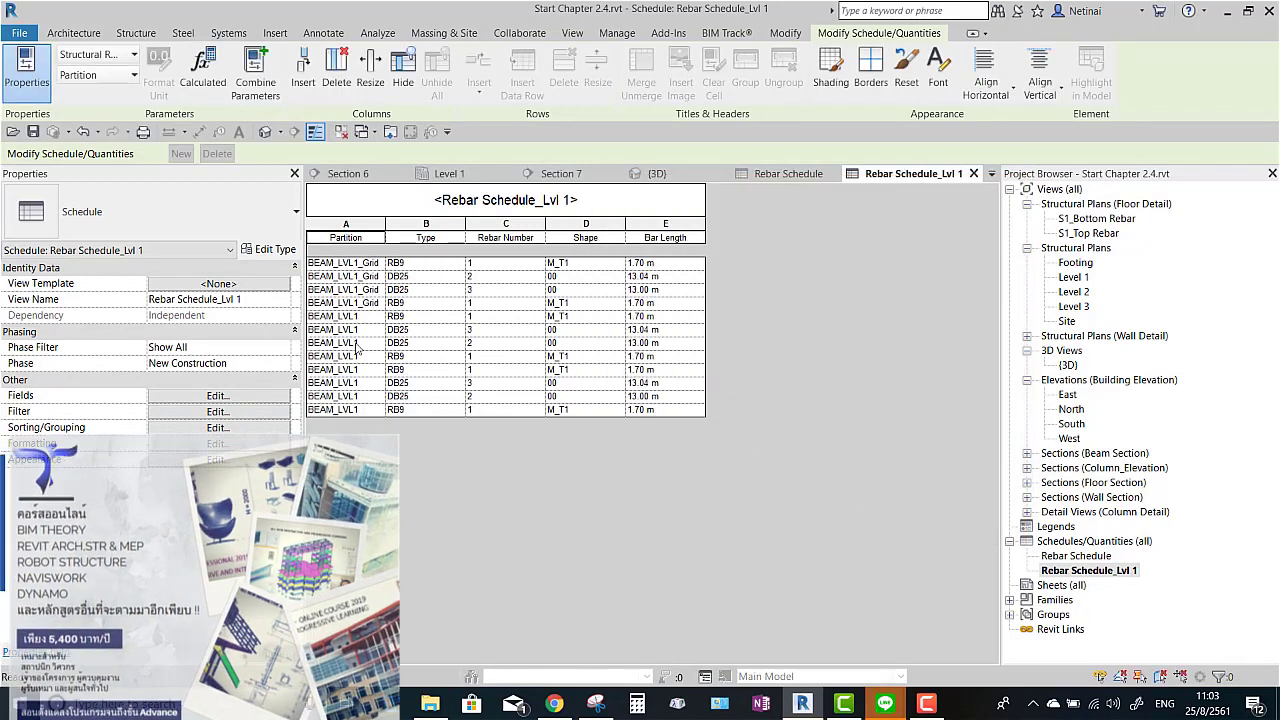
drag(386, 220, 424, 222)
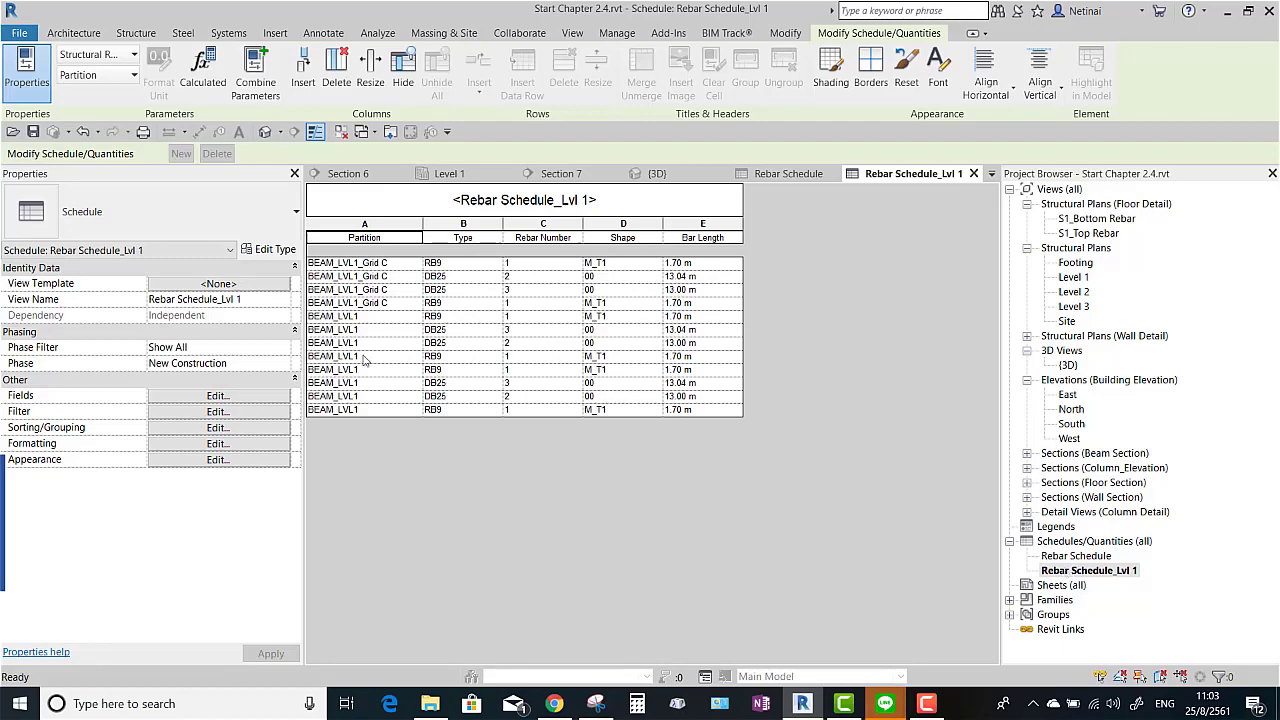
Duplicate Rebar Schedule_Lvl 1 and rename the copy 'Rebar Schedule_Lvl 1_Grid C'
right_click(1077, 572)
mouse_move(1121, 354)
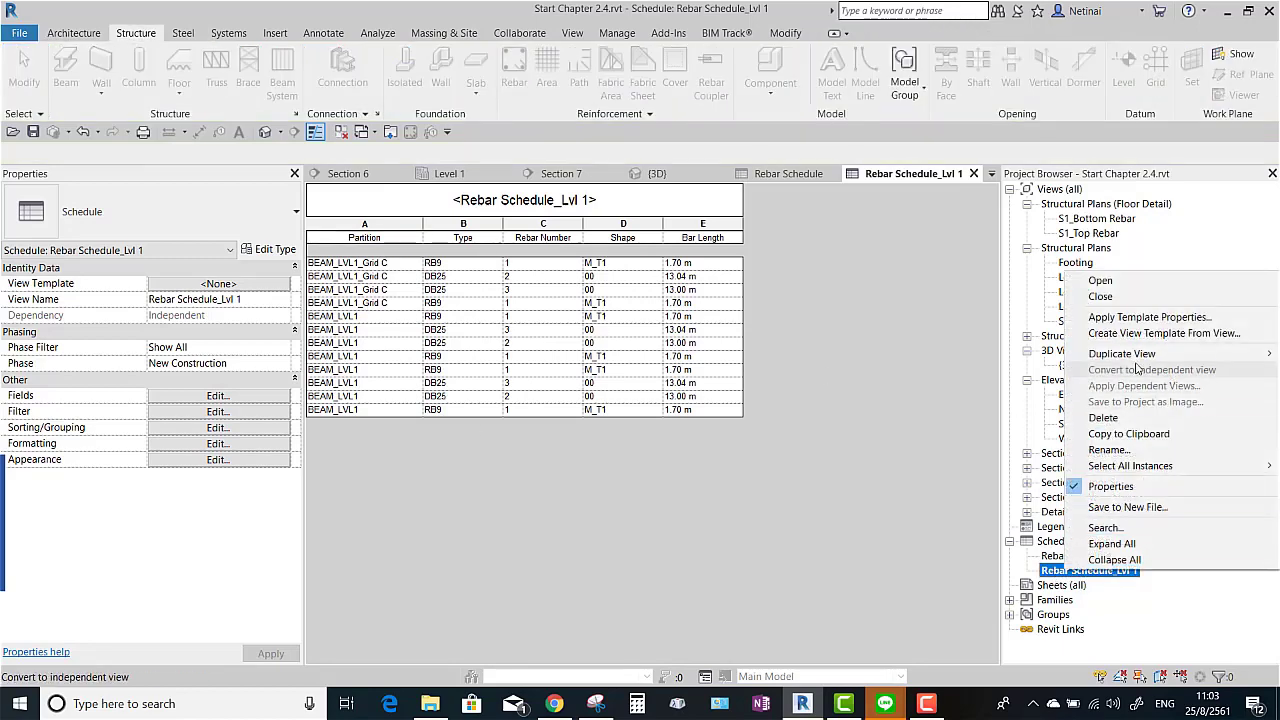
click(995, 358)
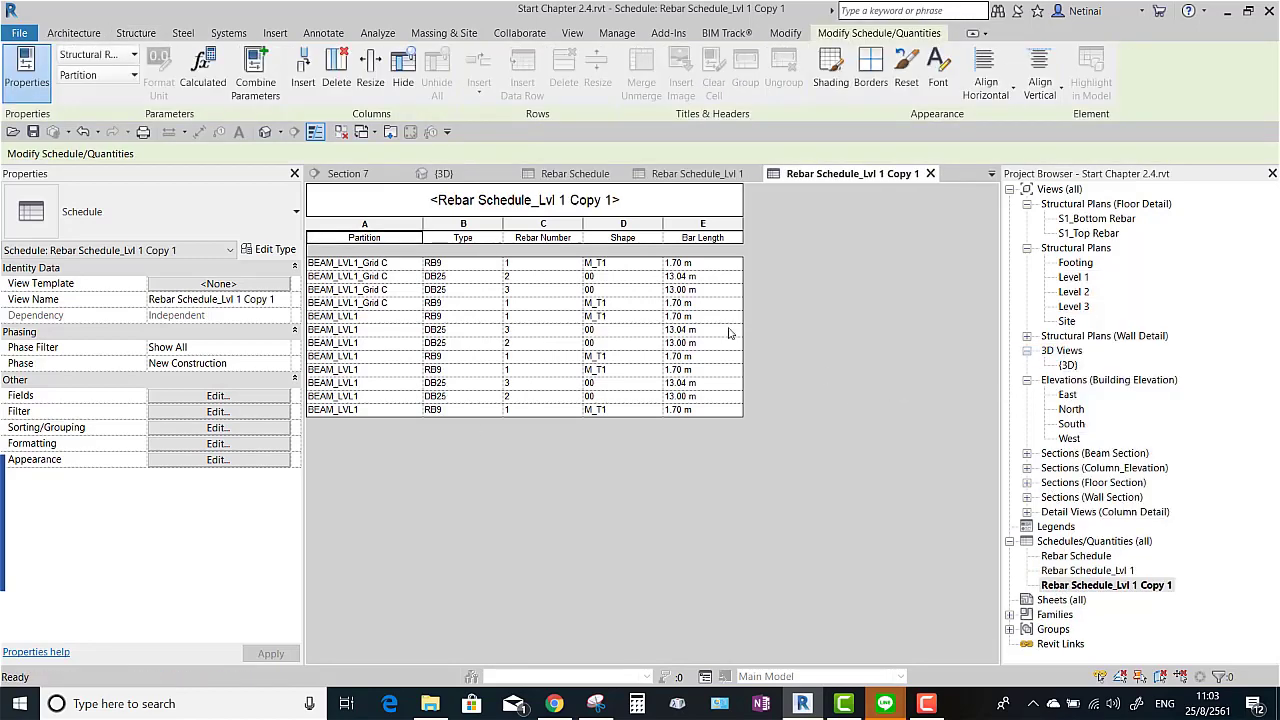
click(591, 195)
drag(571, 192, 686, 199)
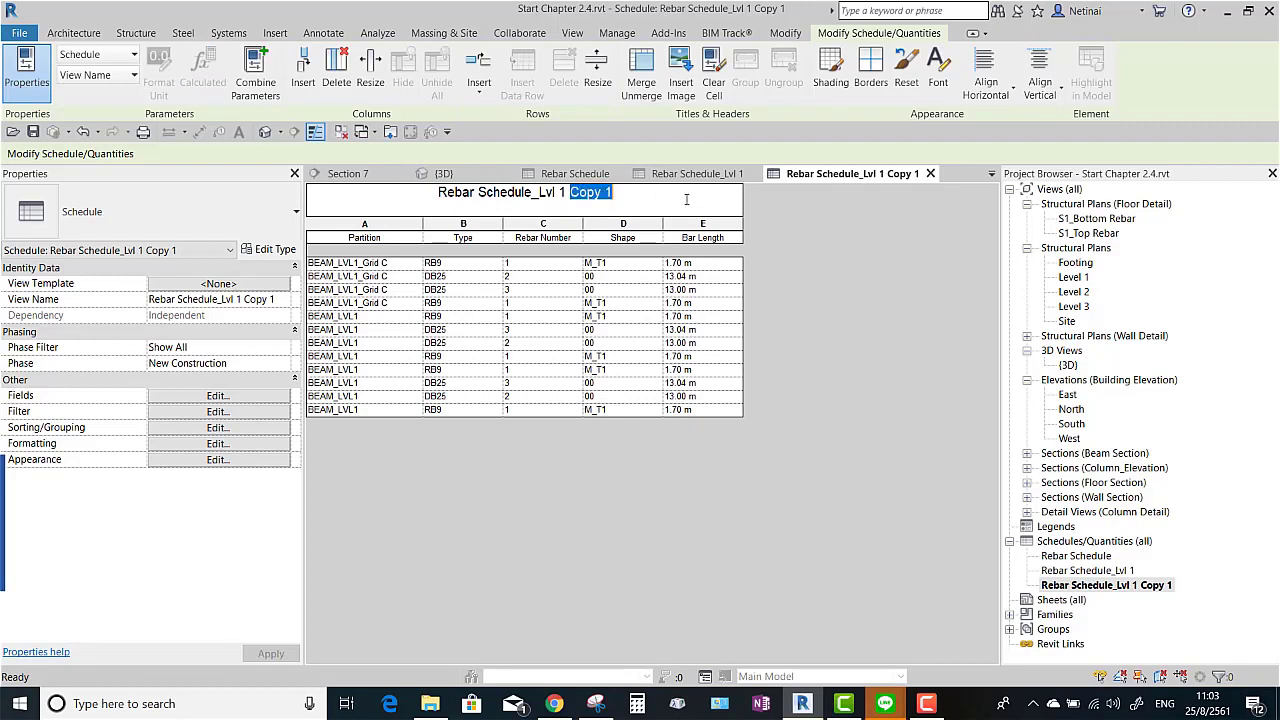
text(_Grid C)
key(Return)
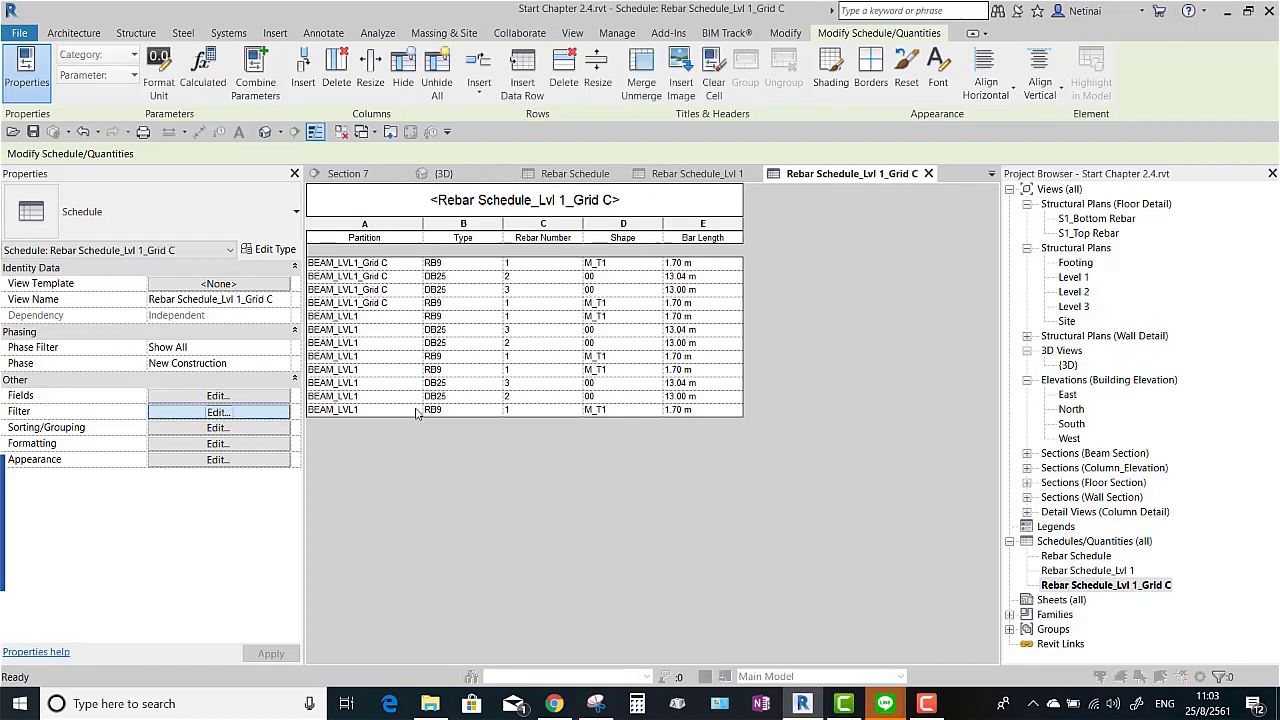
Set the new schedule's filter to Partition equals BEAM_LVL1_Grid C
click(836, 236)
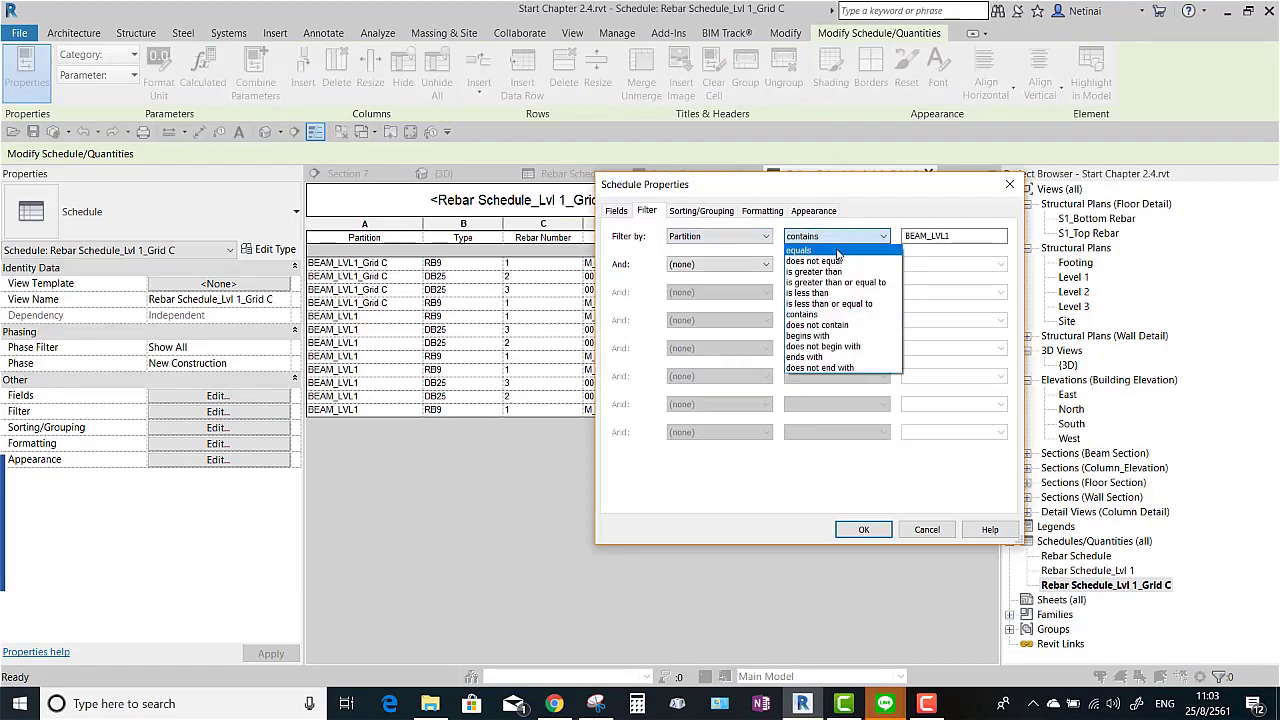
click(838, 250)
click(1000, 236)
click(940, 261)
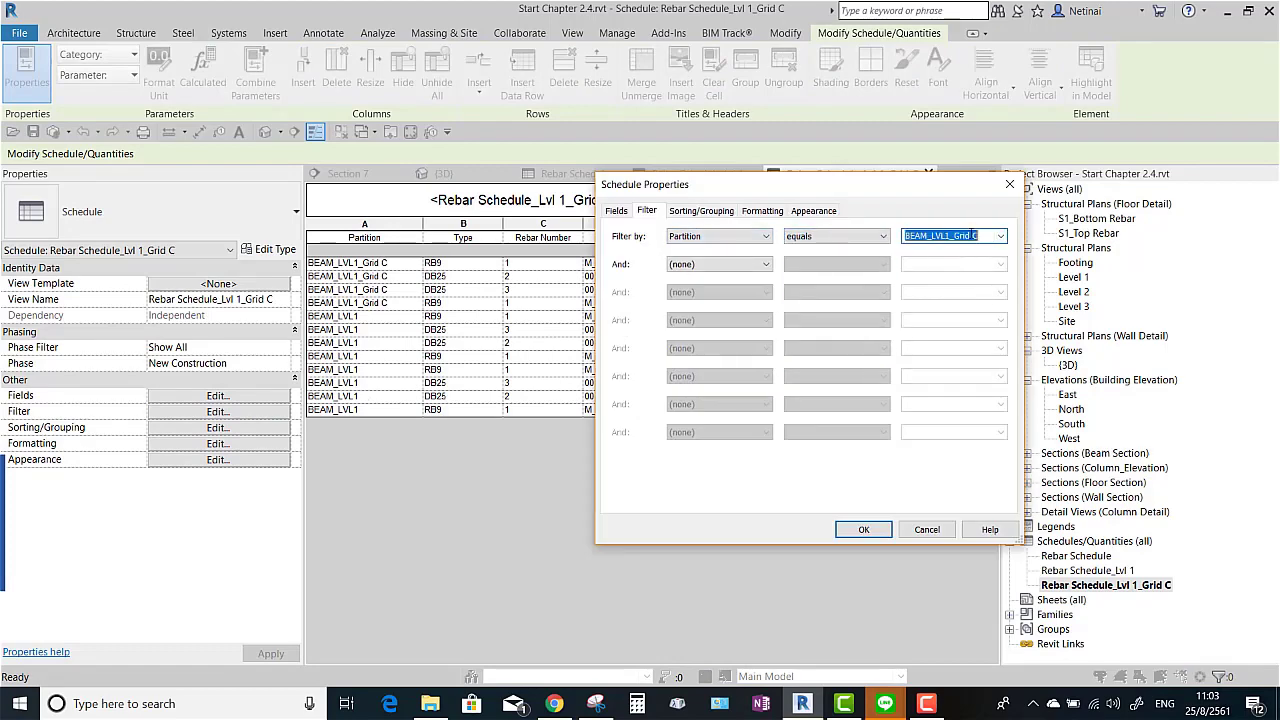
click(864, 530)
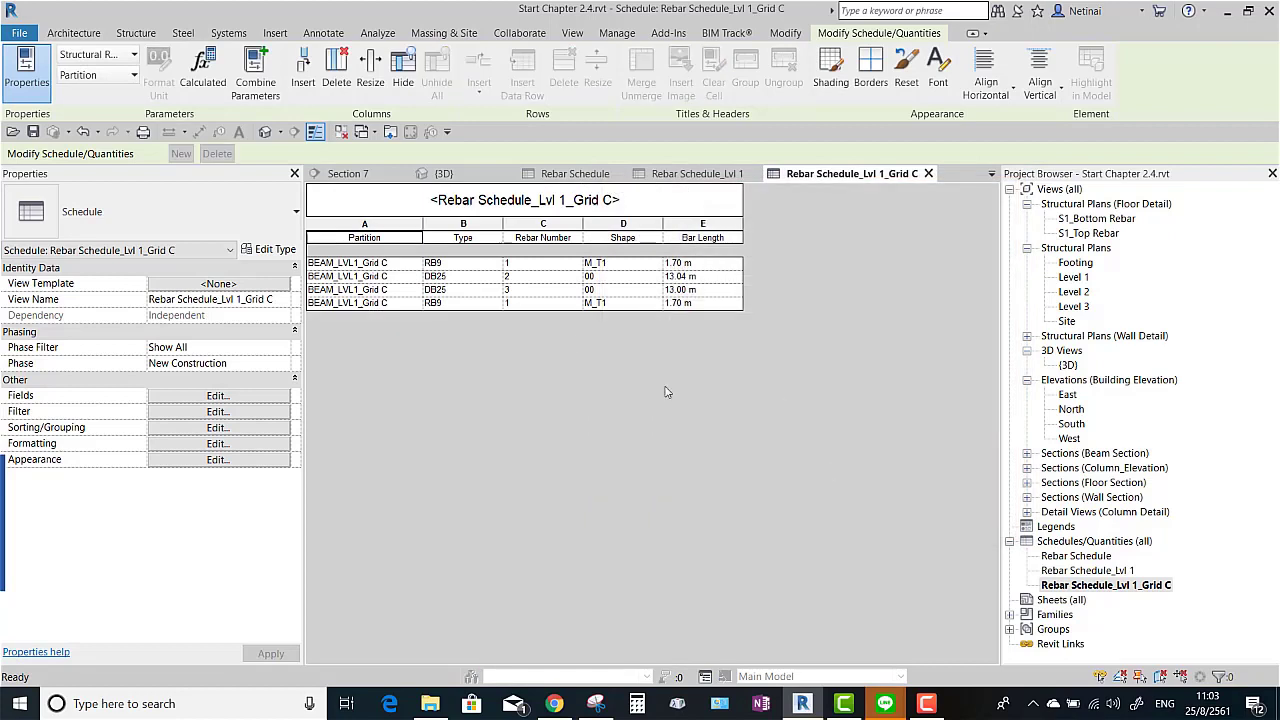